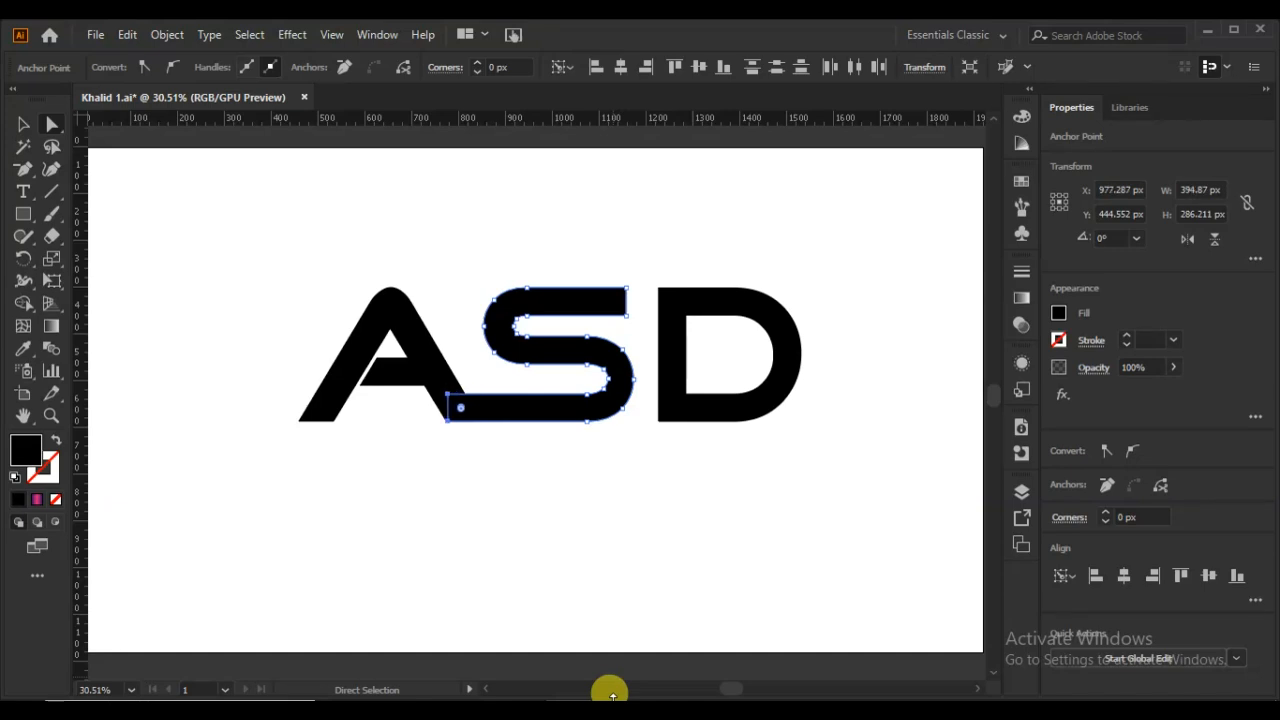
Extend the open end of the S's upper arm horizontally to the right until it overlaps the top of the D
left_click(648, 570)
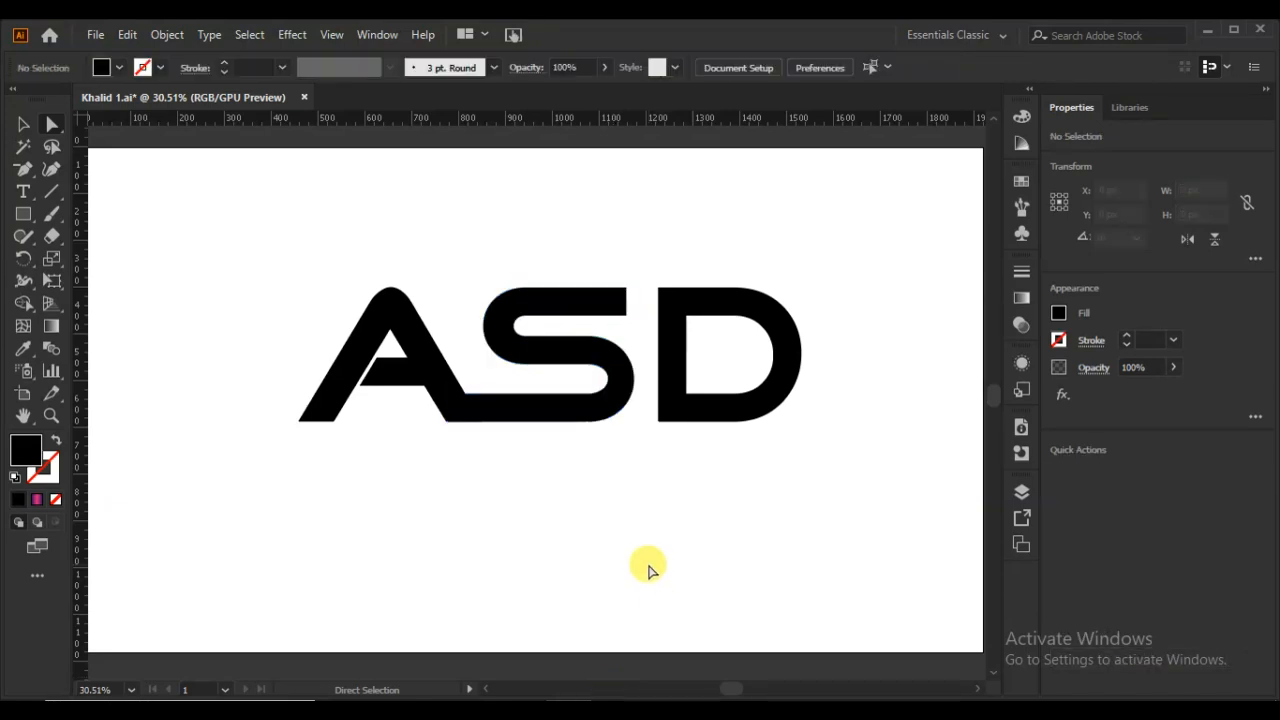
left_click(622, 292)
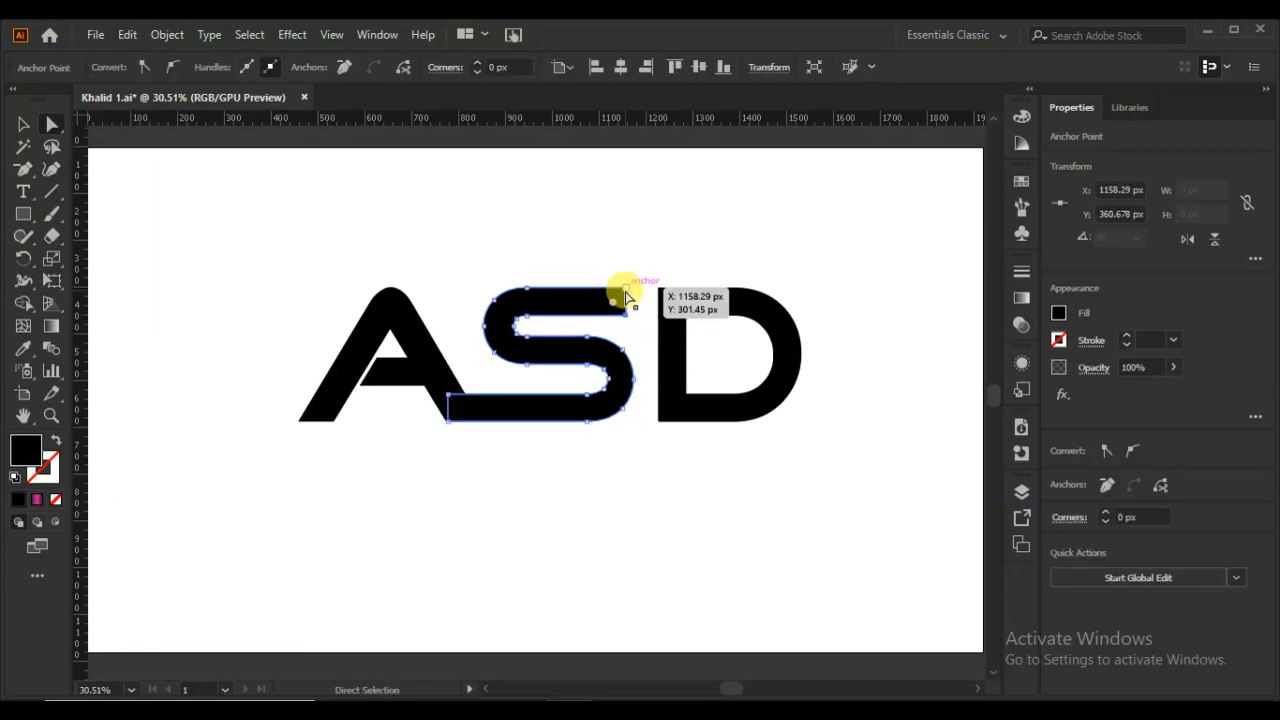
left_click(625, 291, "shift")
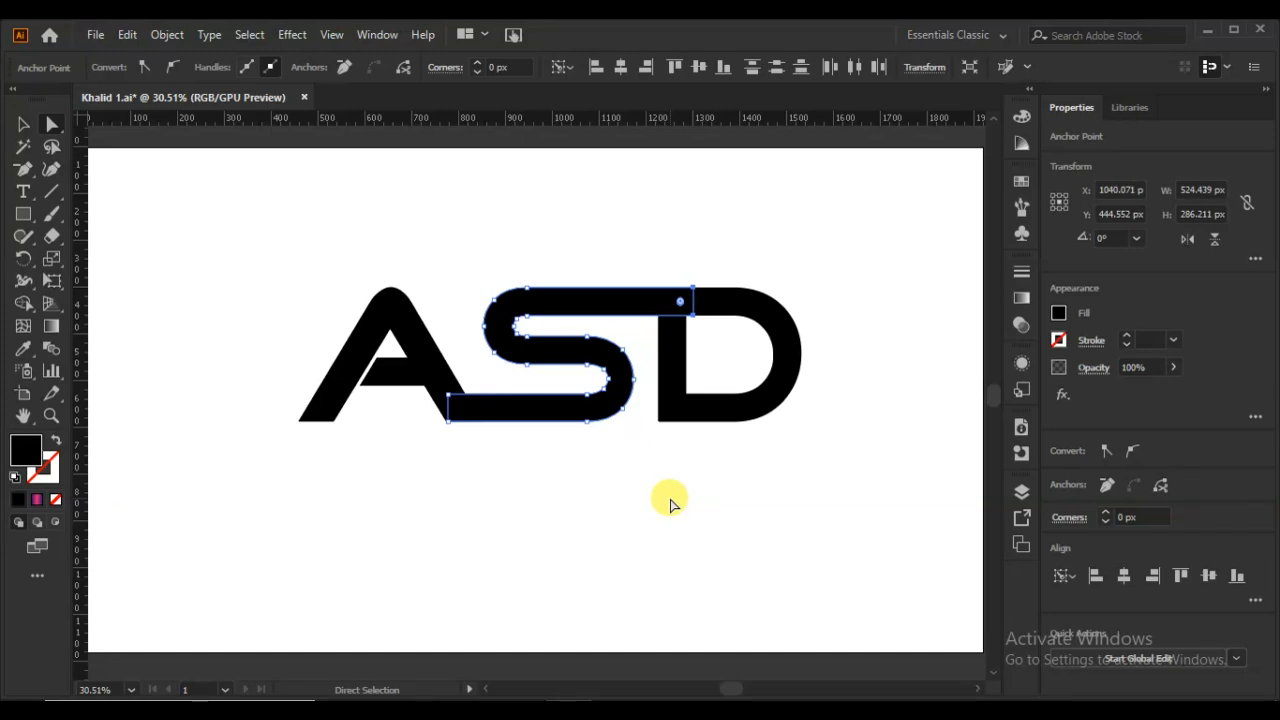
left_click(670, 503)
Move the whole D left until its stem touches the lower curve of the S
left_click(694, 414)
key("Left")
key("Left")
key("Left")
key("Left")
key("Left")
key("Left")
key("Left")
key("Left")
key("Left")
key("Left")
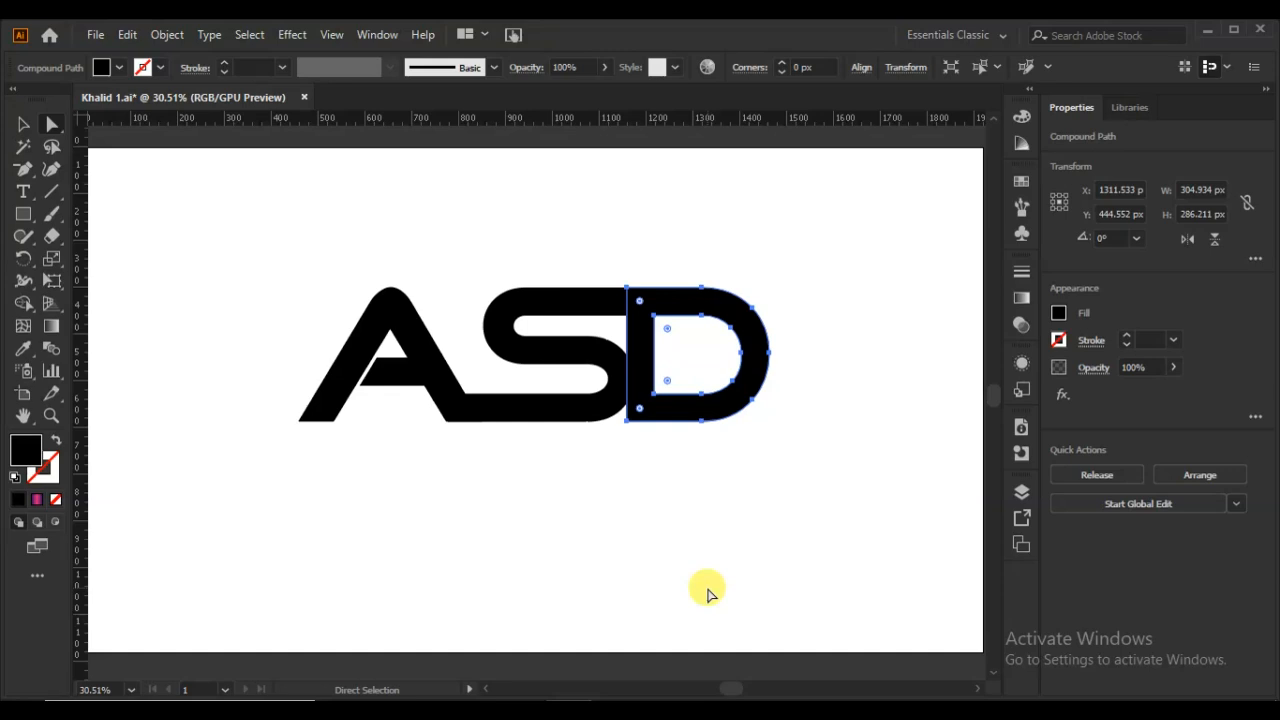
left_click(700, 583)
Nudge the D together with the right-hand points of the S left and then right to fine-tune the width of the S
left_click_drag(806, 271, 546, 454)
key("Left")
key("Left")
key("Left")
key("Left")
key("Left")
key("Left")
key("Left")
key("Left")
key("Left")
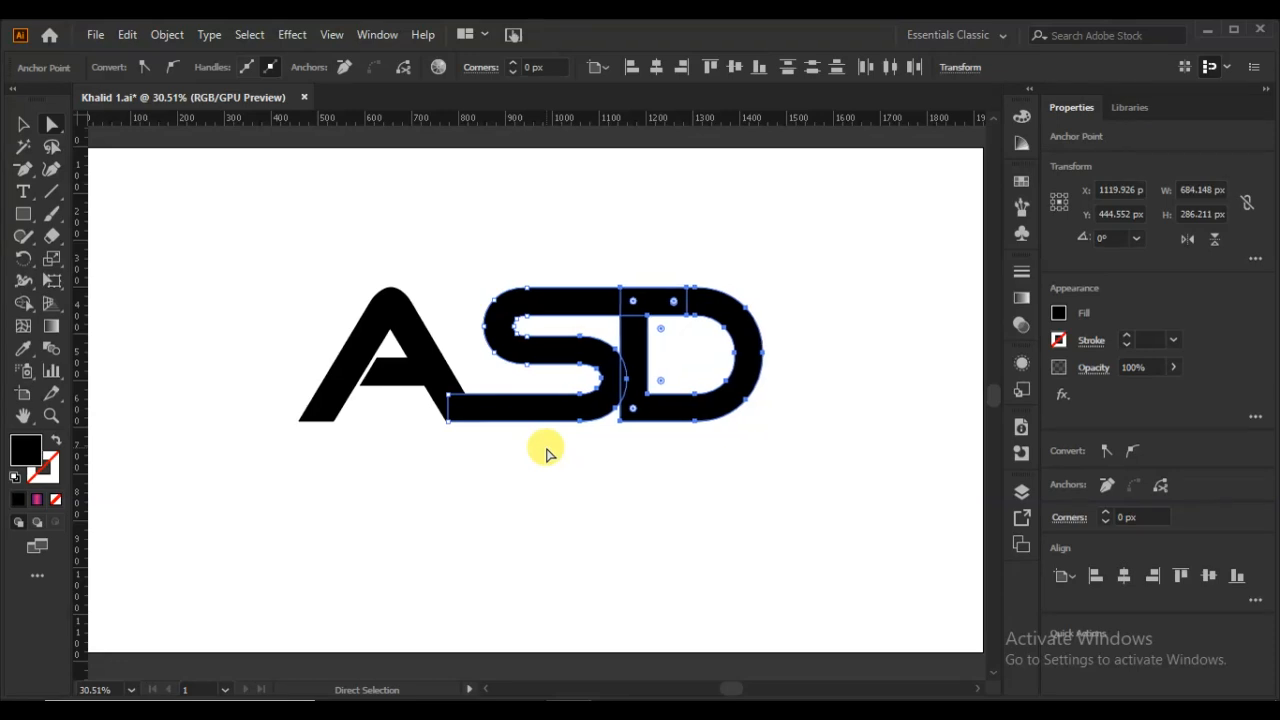
key("Right")
key("Right")
key("Right")
key("Right")
key("Right")
key("Right")
key("Right")
key("Right")
key("Right")
key("Right")
key("Right")
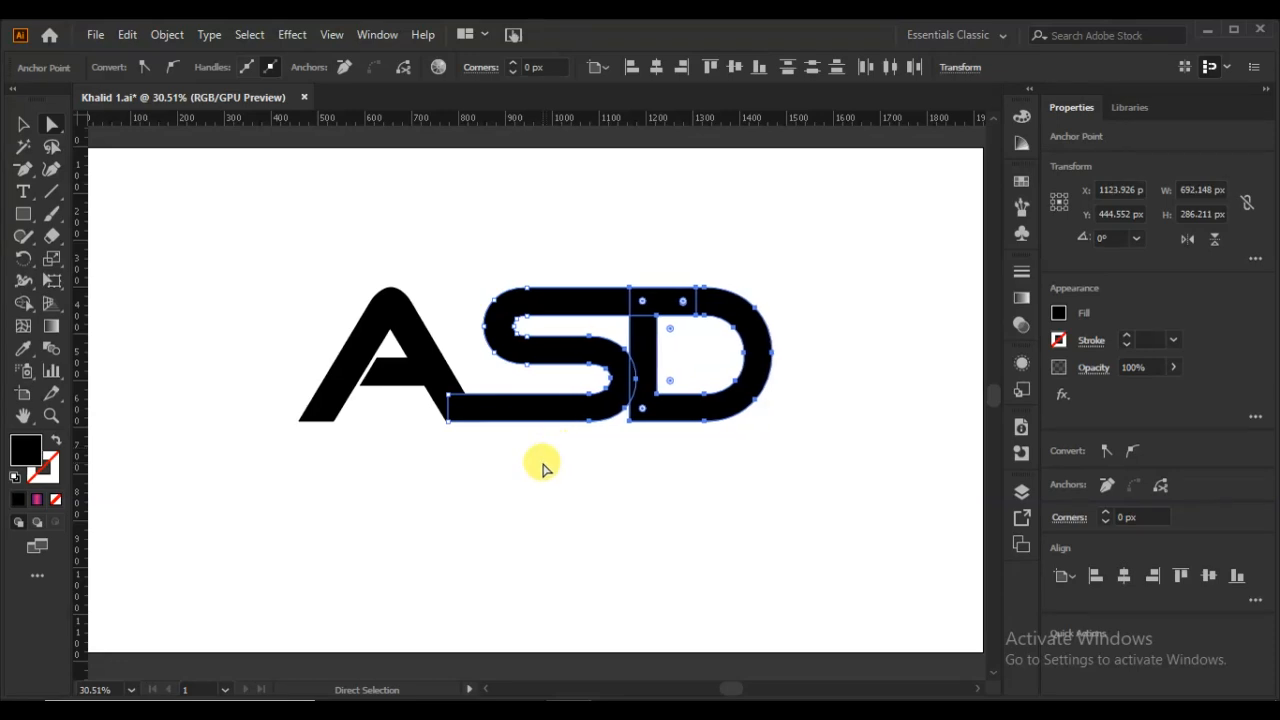
left_click(540, 464)
Ungroup the ASD lettering so that each letter can be selected separately
left_click(22, 124)
left_click_drag(805, 269, 565, 472)
left_click(565, 472)
right_click(564, 412)
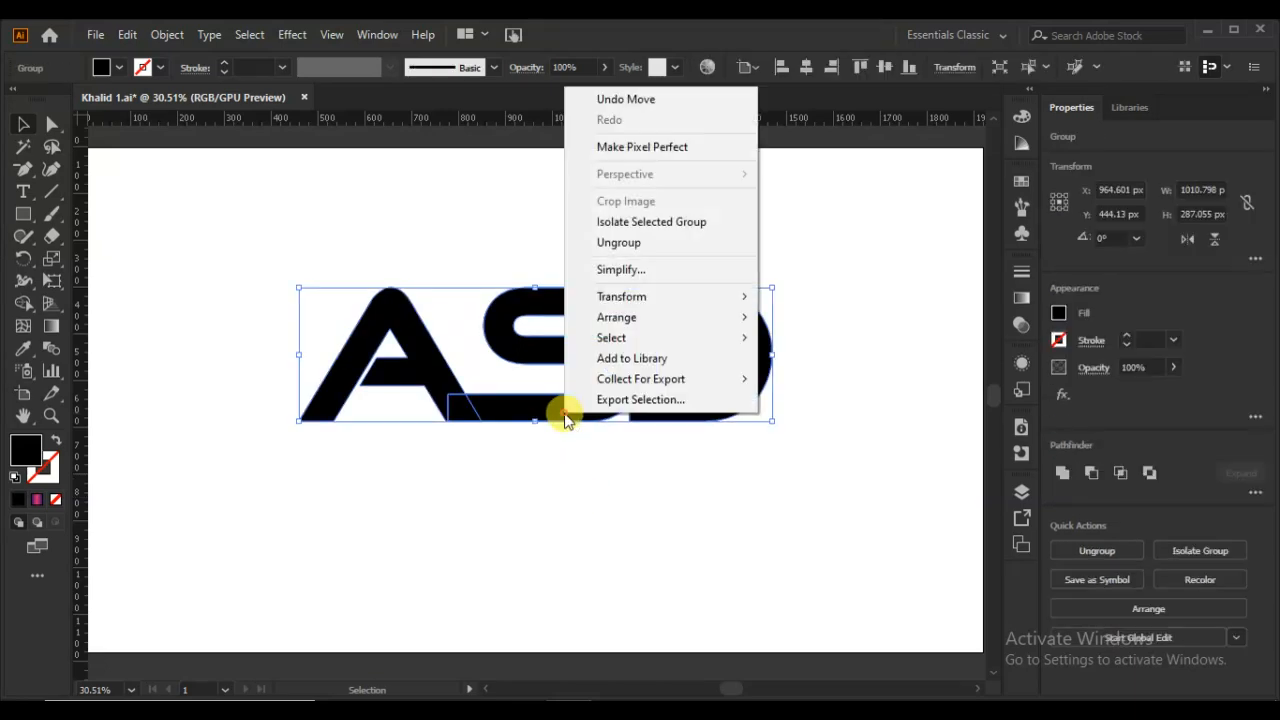
left_click(620, 243)
left_click(634, 476)
Move the S and D together about 124 px left so the upper curve of the S overlaps the A's right leg
left_click_drag(587, 485, 577, 481)
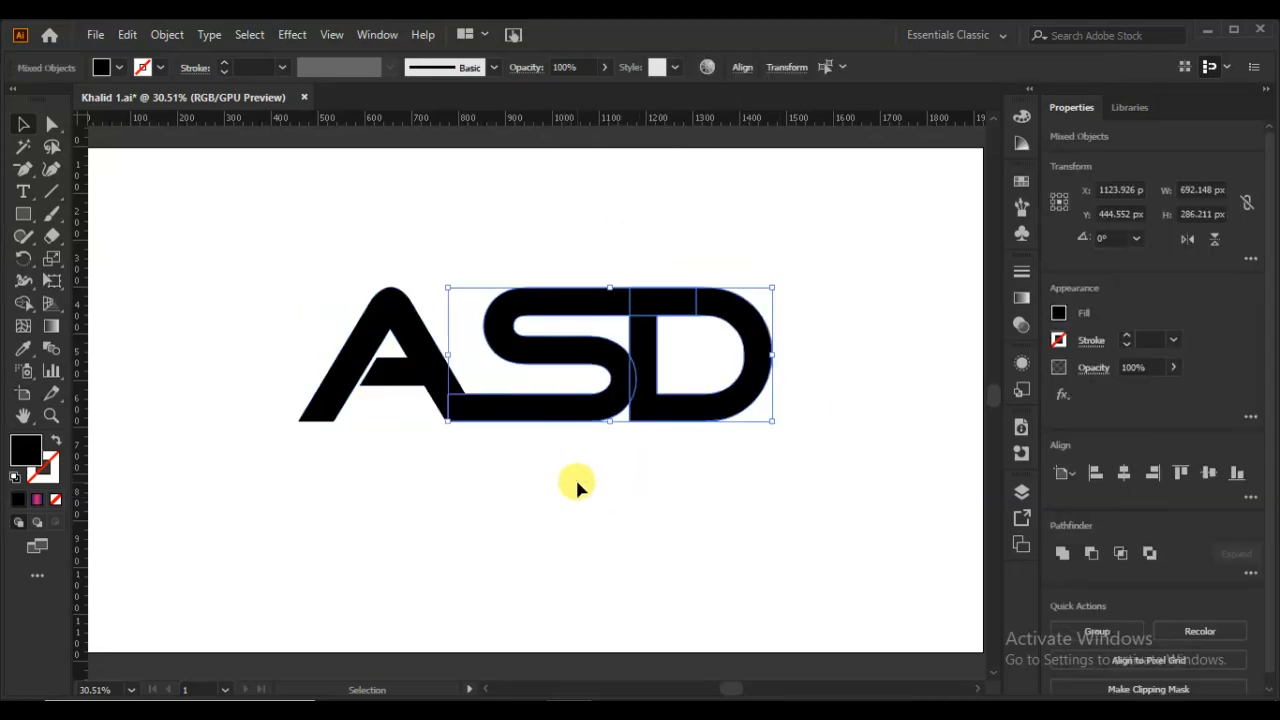
key("shift+Left")
key("shift+Left")
key("shift+Left")
key("shift+Left")
key("shift+Left")
key("shift+Left")
key("shift+Left")
key("shift+Left")
key("shift+Left")
key("shift+Left")
key("shift+Left")
key("shift+Left")
key("shift+Left")
key("shift+Left")
key("shift+Left")
key("shift+Left")
key("shift+Left")
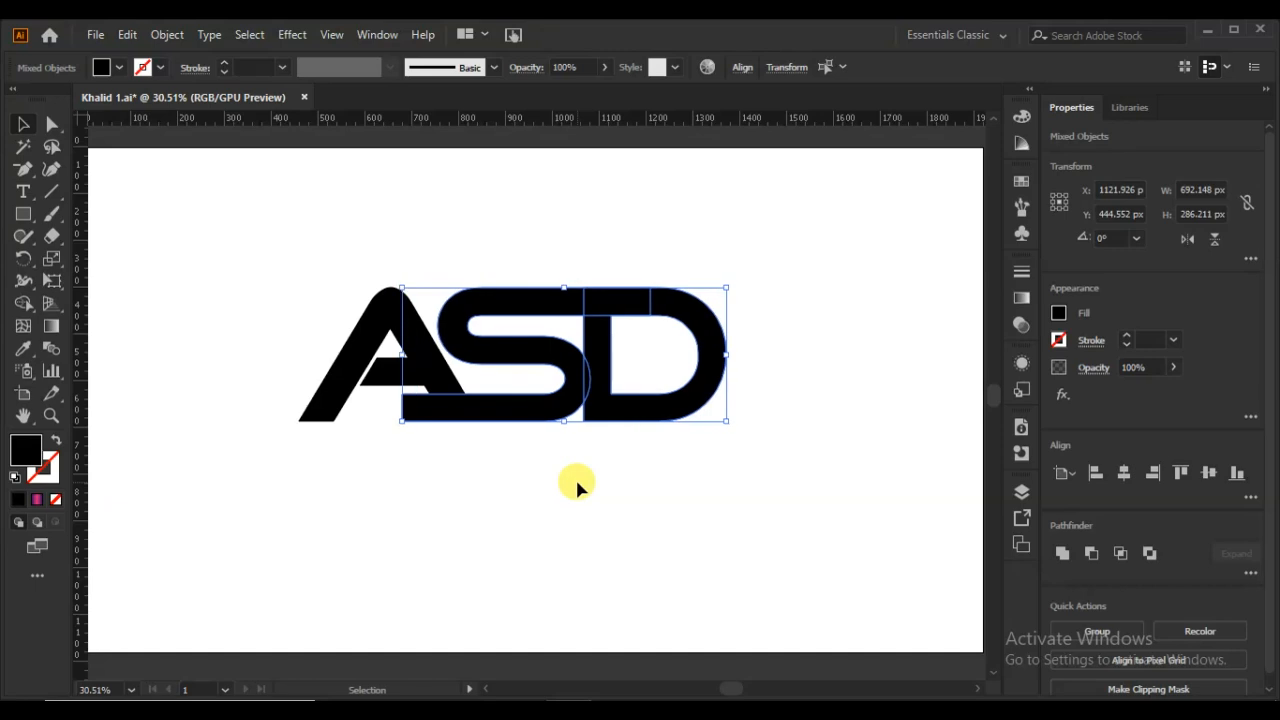
key("Left")
key("Left")
key("Left")
key("Left")
key("Left")
key("Left")
key("Left")
key("Left")
key("Left")
key("Left")
key("Left")
key("Left")
key("Left")
key("Left")
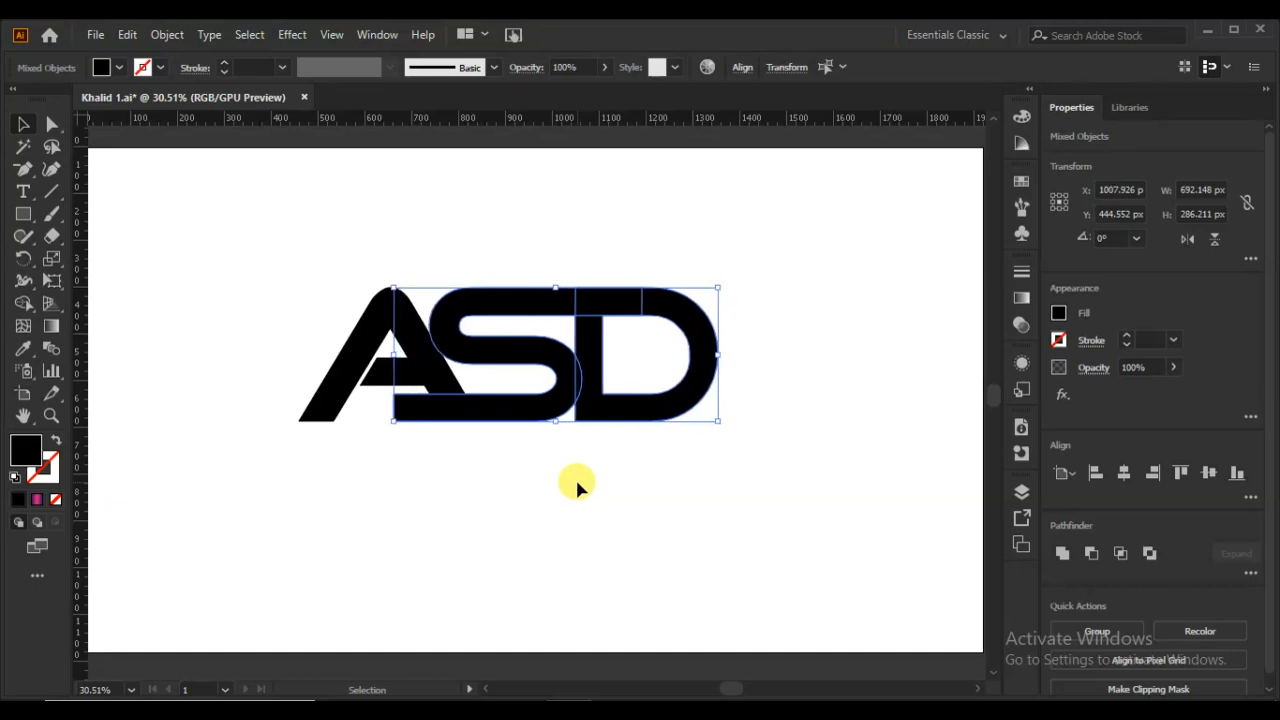
left_click(597, 540)
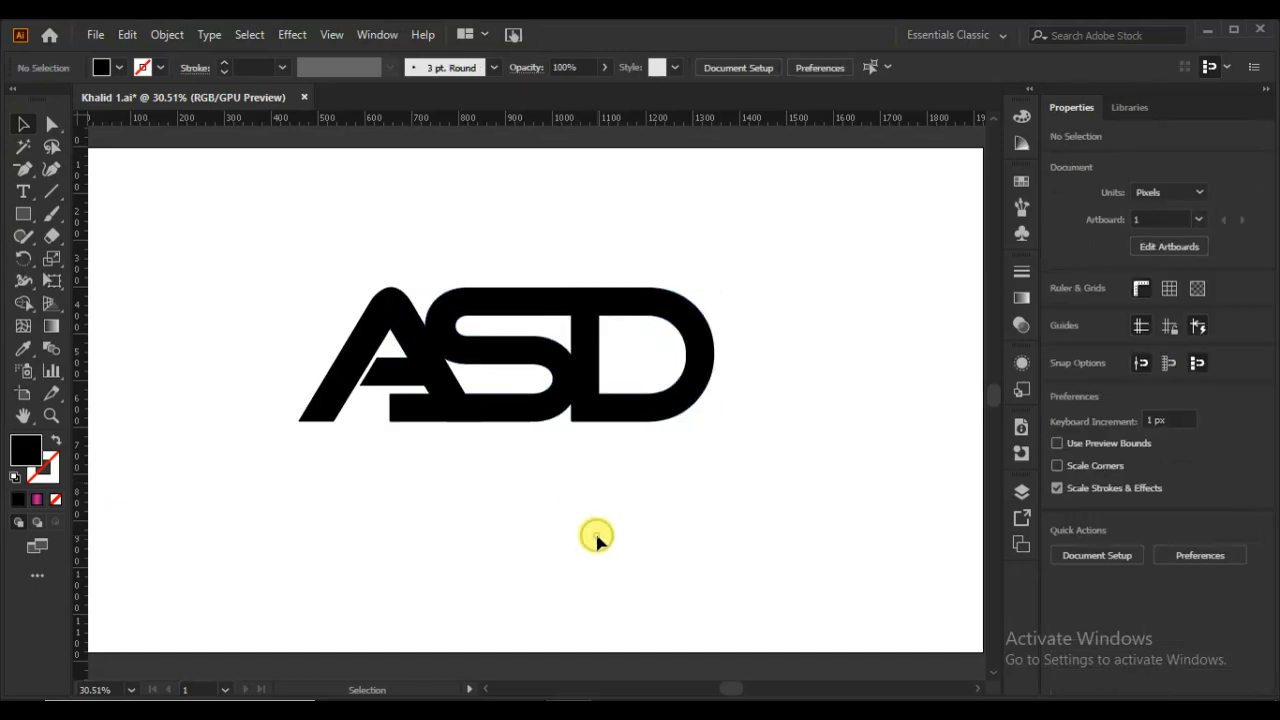
Reflect the letter A about the vertical axis so the gap in its crossbar faces the S
left_click(320, 402)
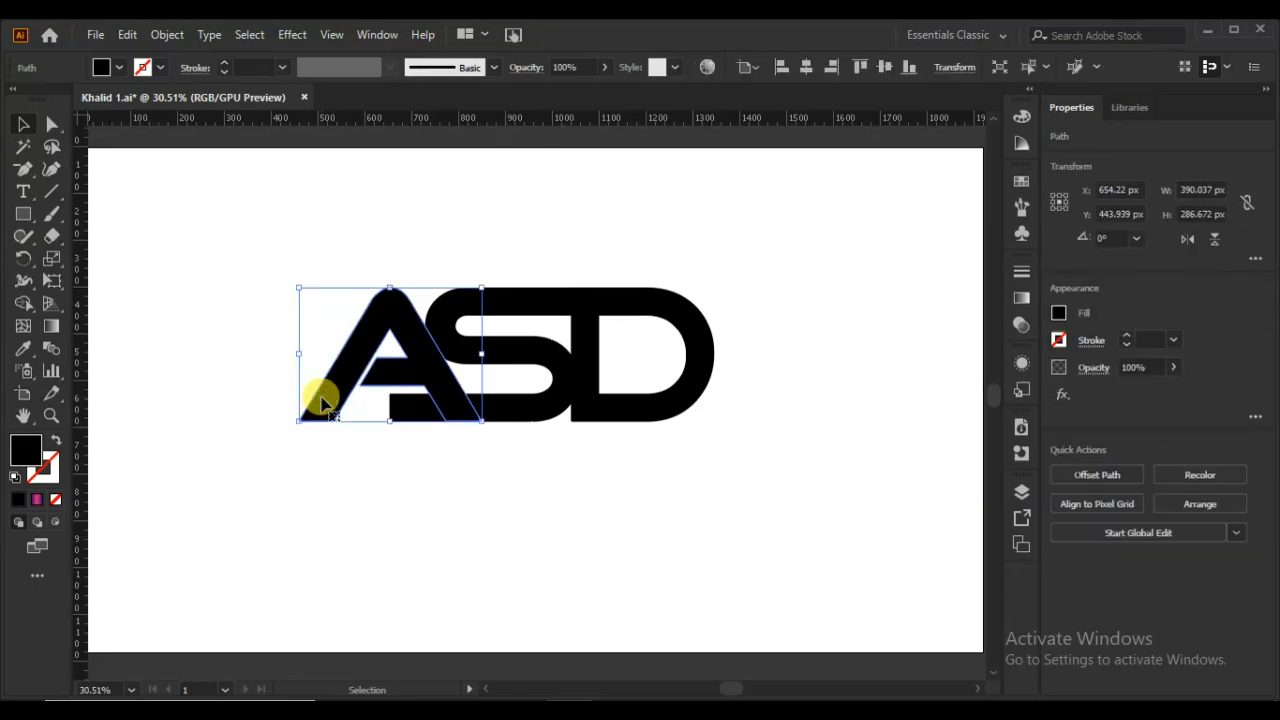
right_click(322, 402)
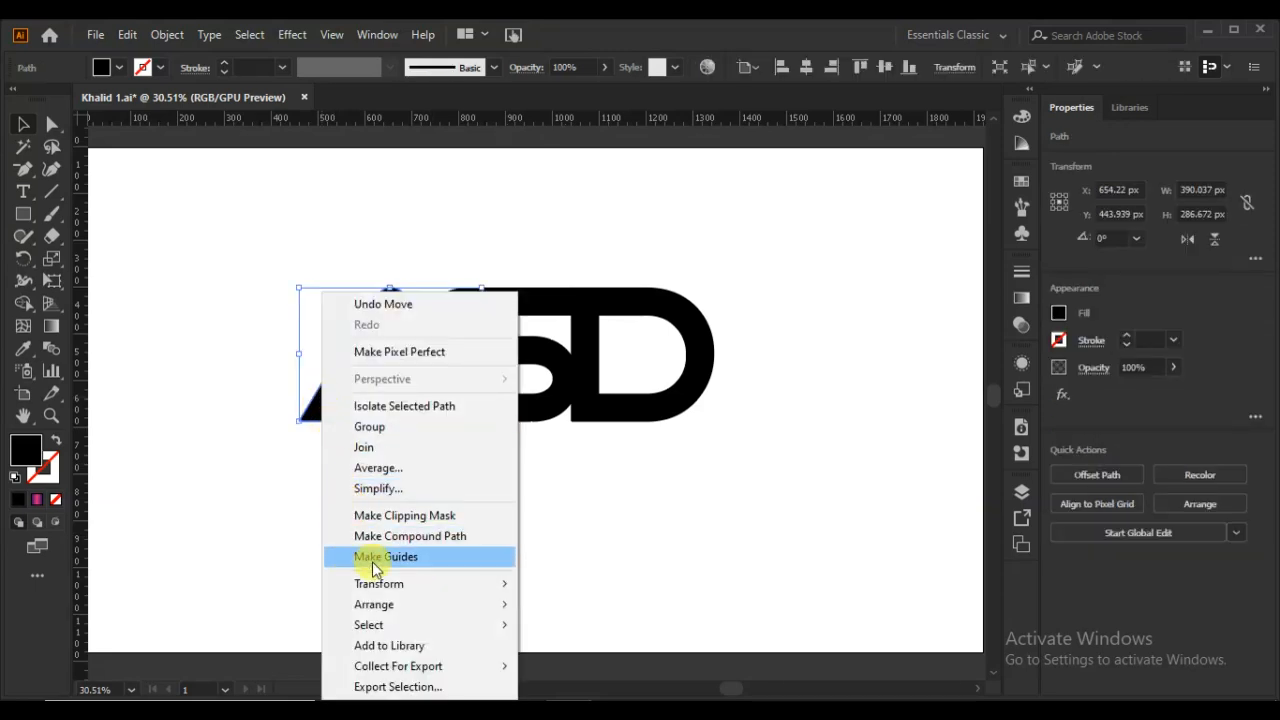
mouse_move(384, 584)
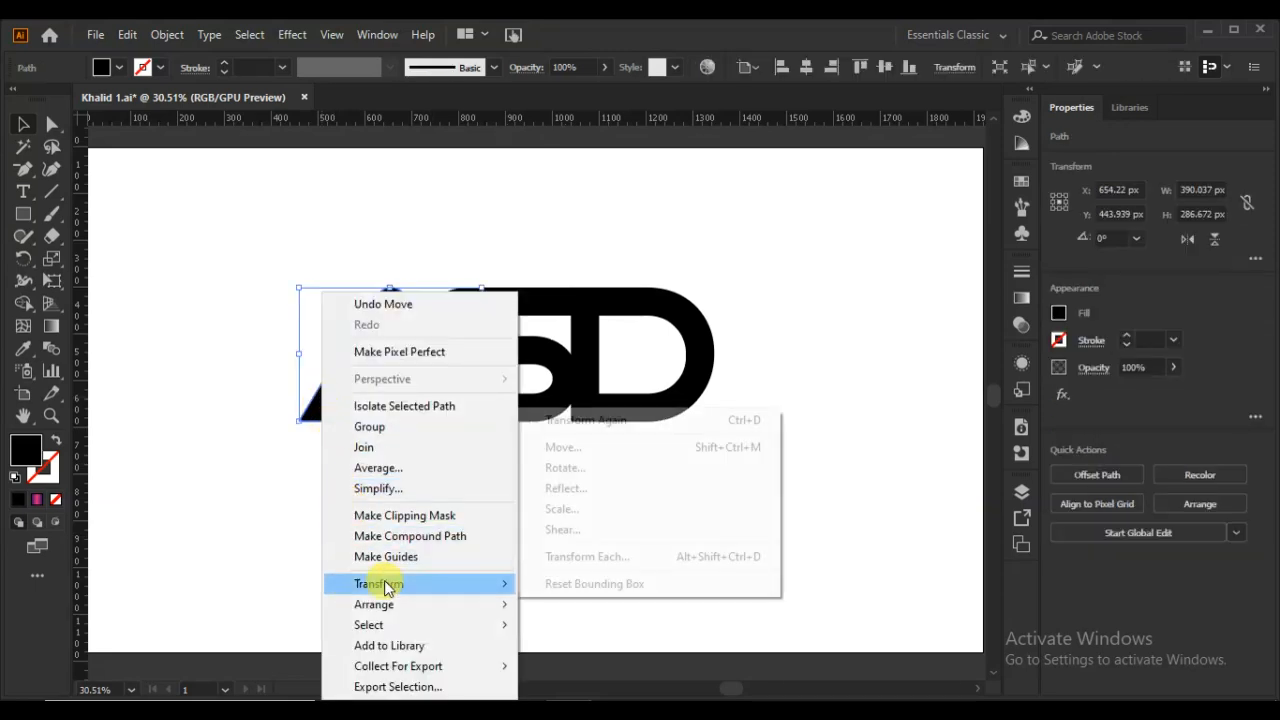
left_click(592, 488)
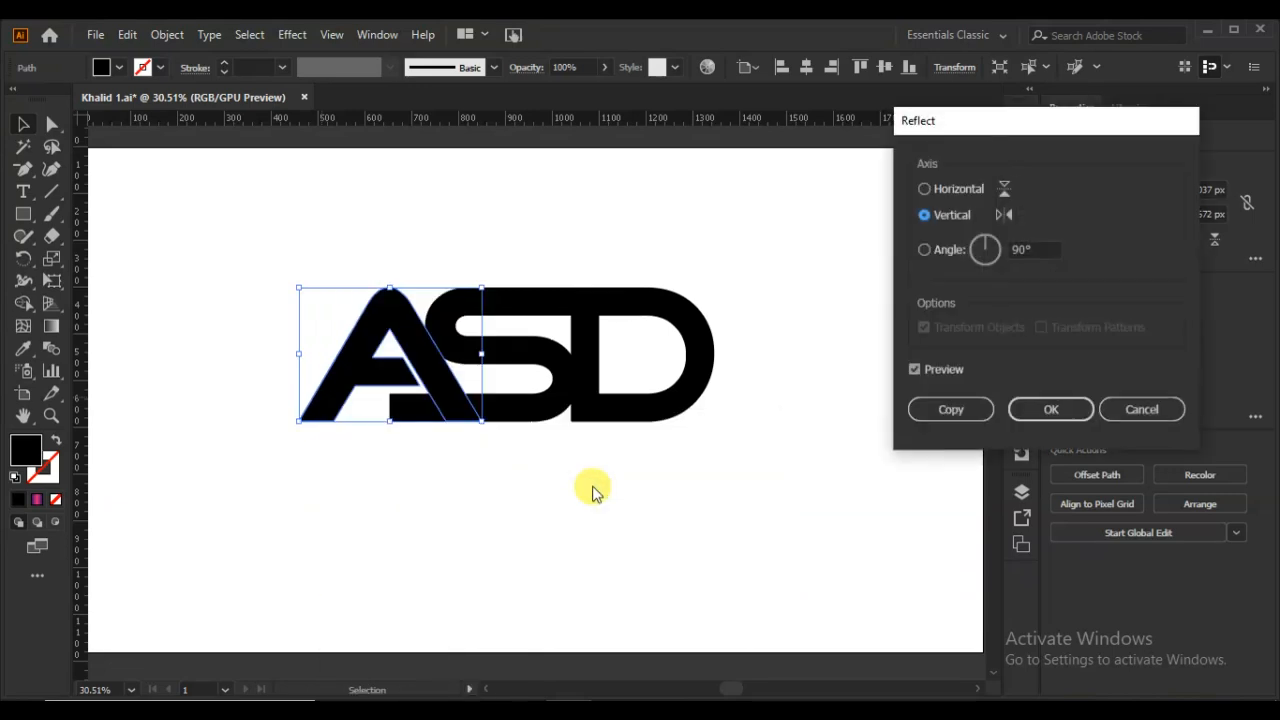
left_click(1058, 409)
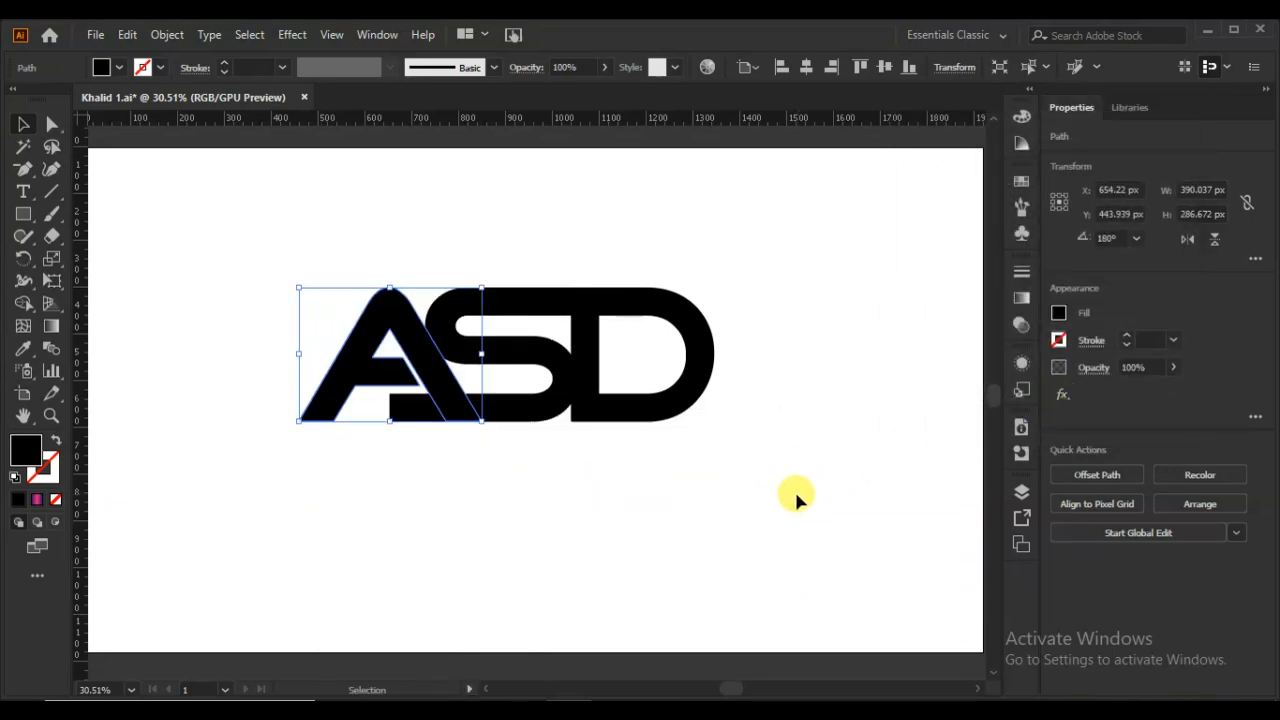
left_click(796, 497)
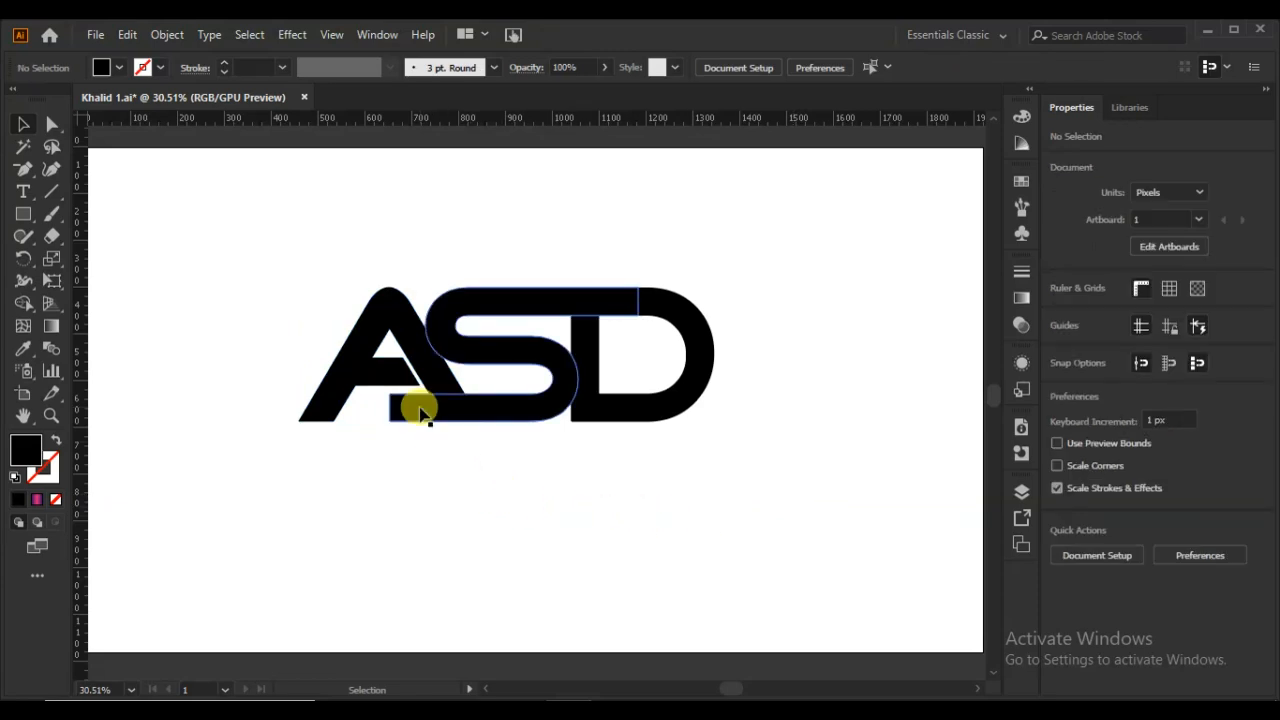
Shorten the S's lower arm by moving its left end points right to the foot of the A's right leg
left_click(423, 414)
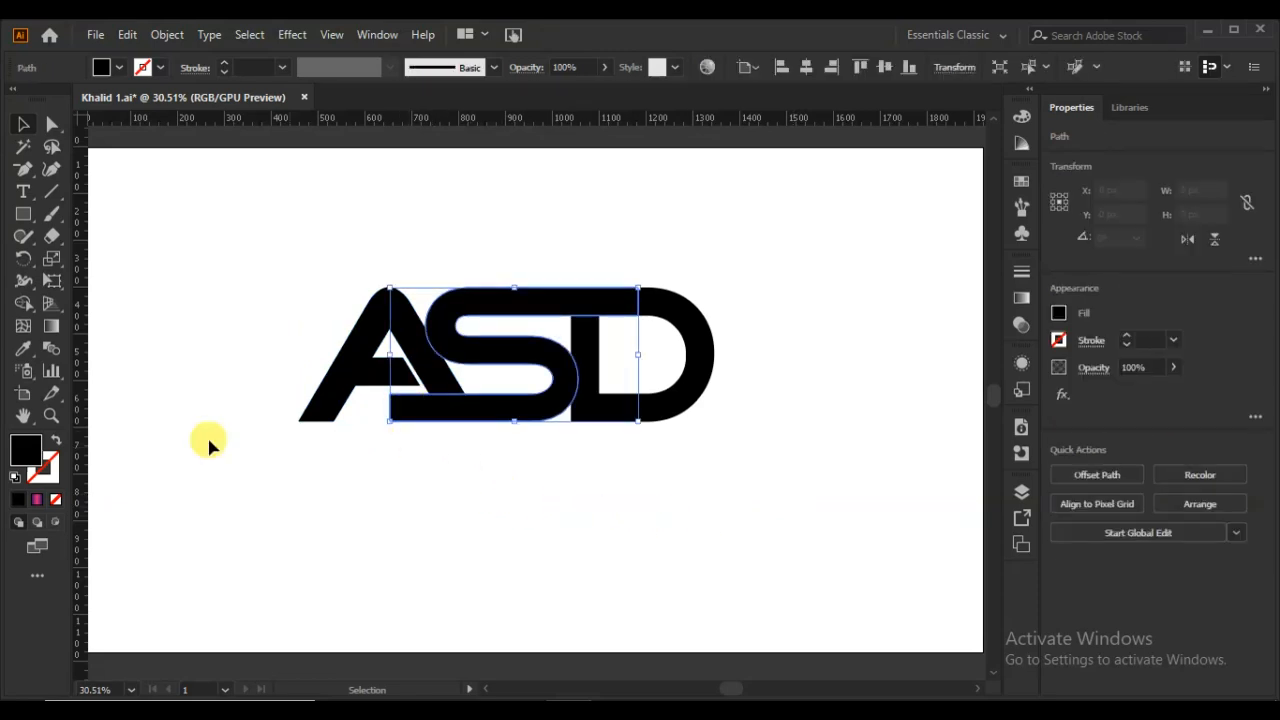
left_click(52, 124)
left_click(510, 565)
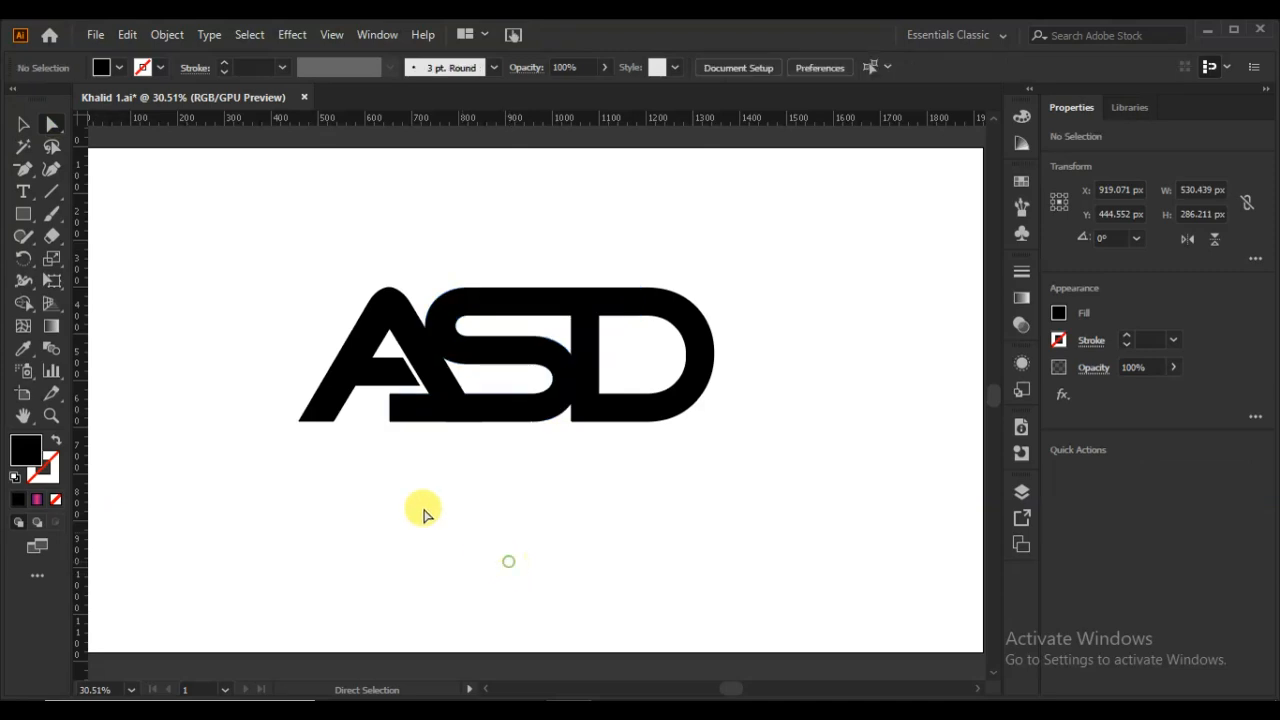
left_click_drag(372, 392, 400, 428)
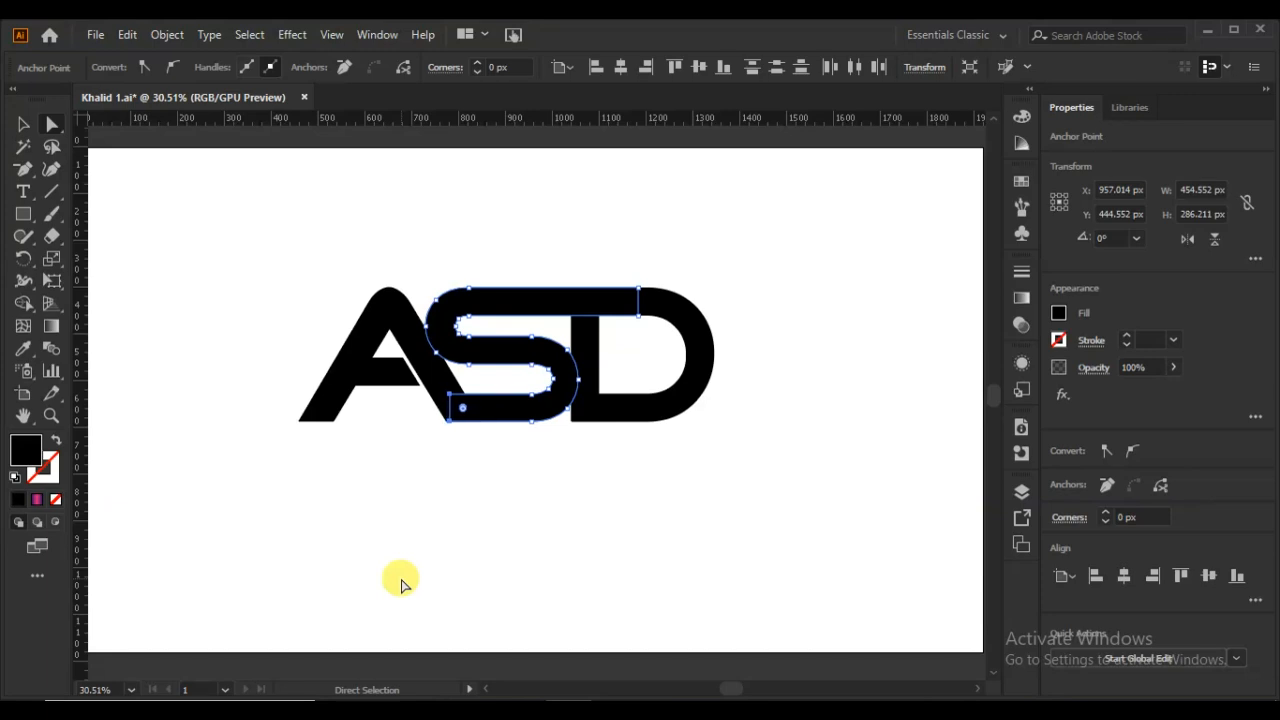
left_click(408, 503)
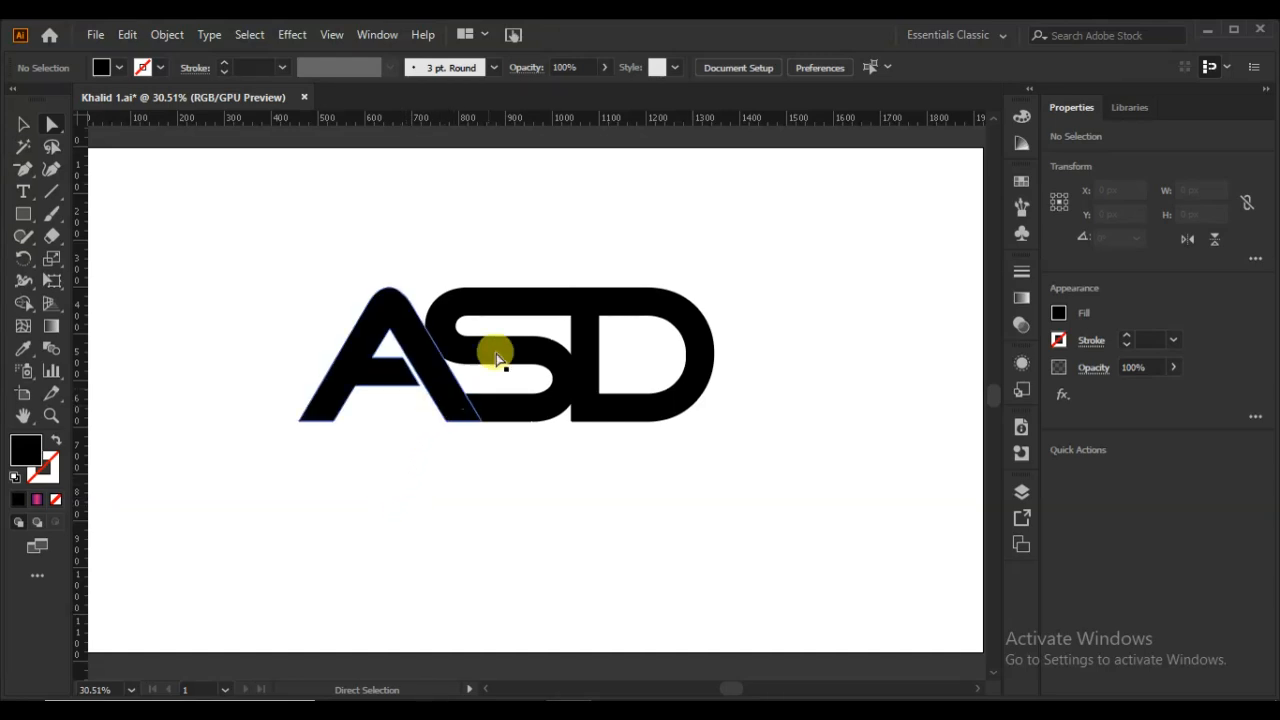
Create an offset path of 11 px with miter joins around the S
left_click(510, 301)
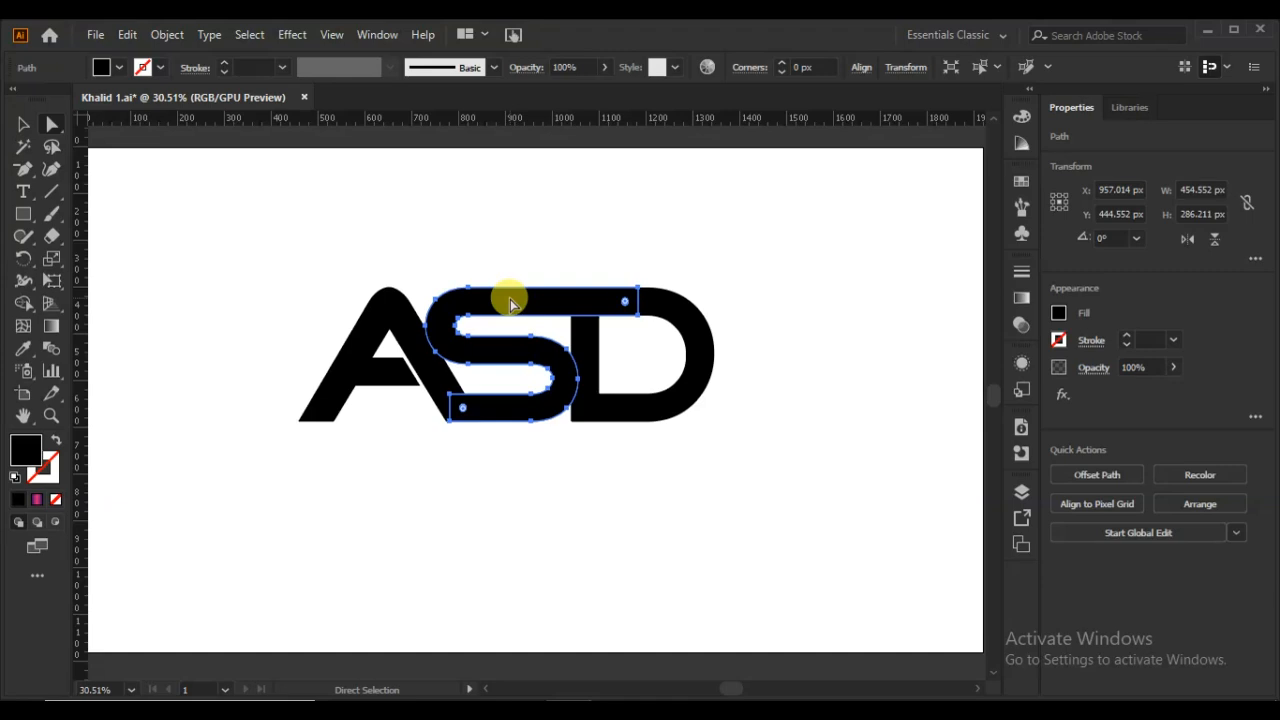
left_click(1097, 475)
left_click(686, 336)
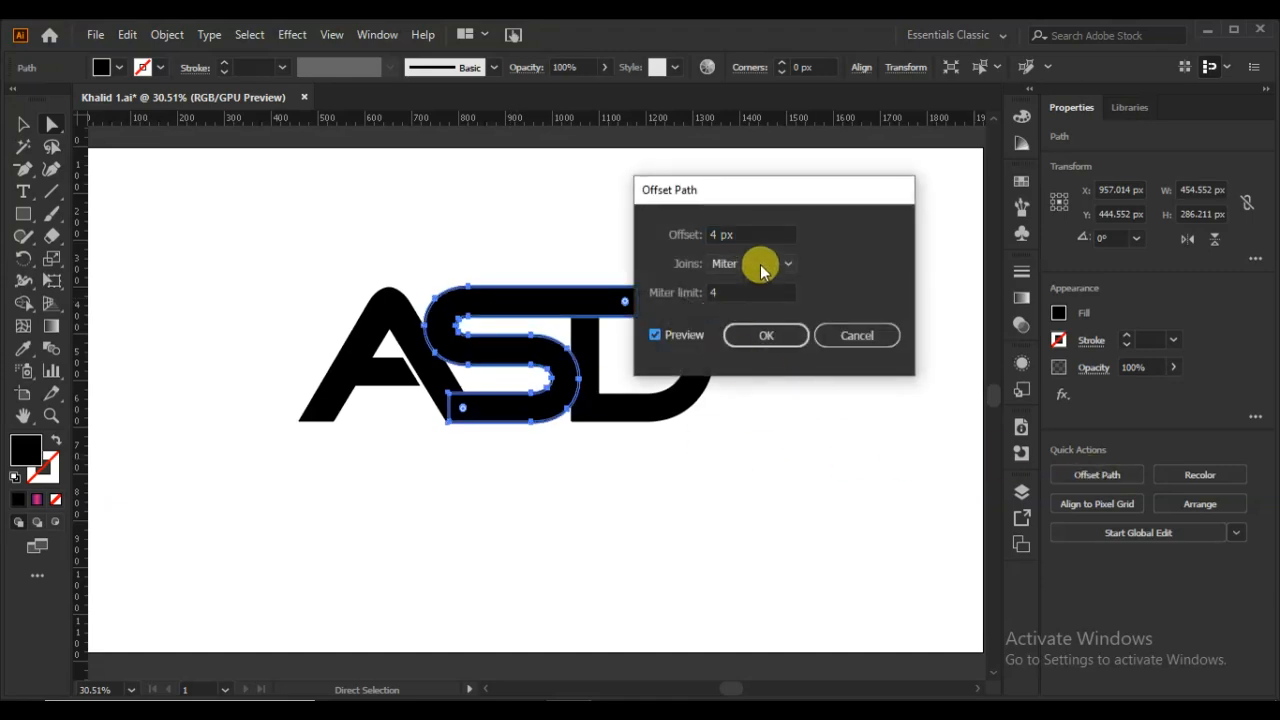
scroll(760, 238, "up", 4)
scroll(760, 238, "up", 2)
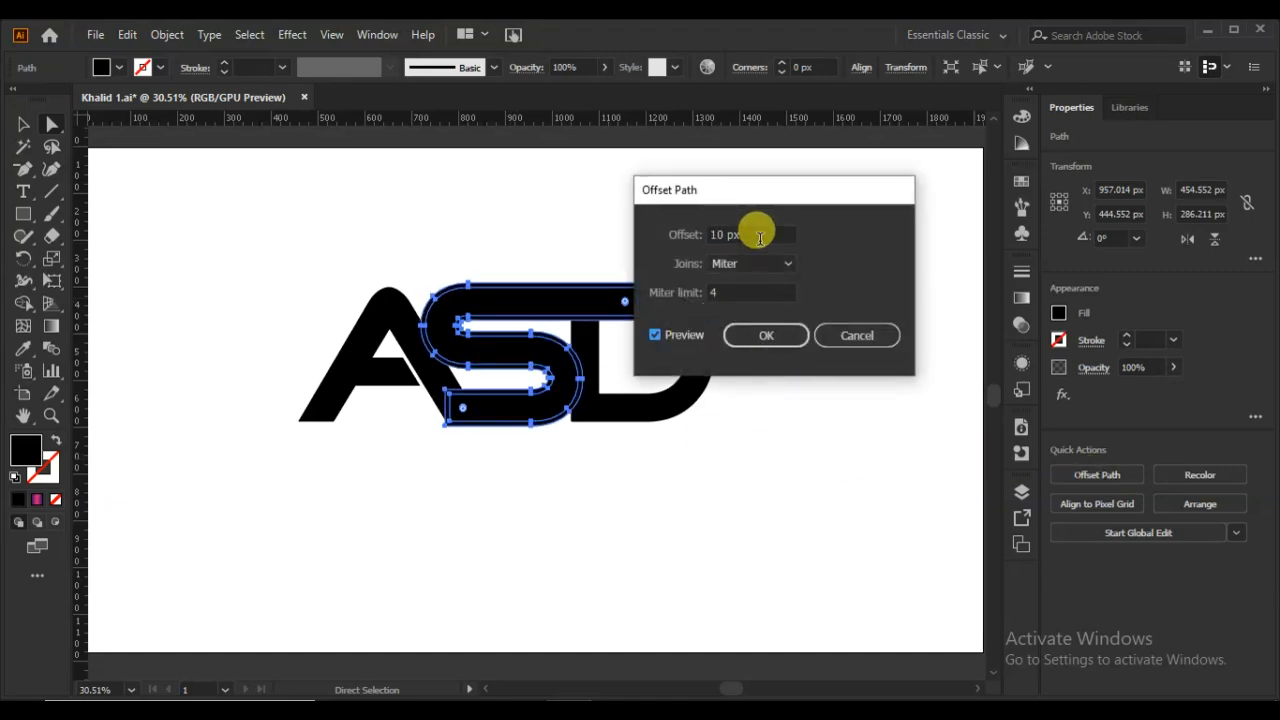
scroll(760, 238, "up", 1)
scroll(760, 238, "down", 1)
scroll(760, 238, "up", 1)
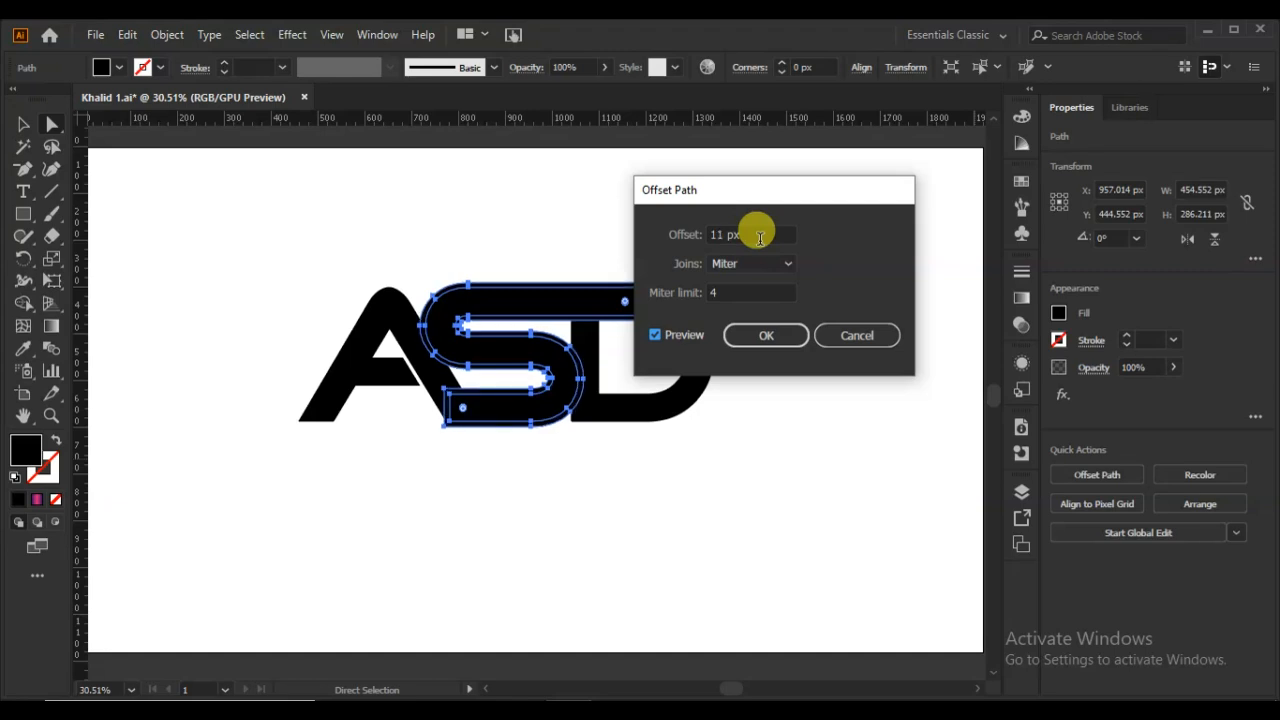
left_click(772, 334)
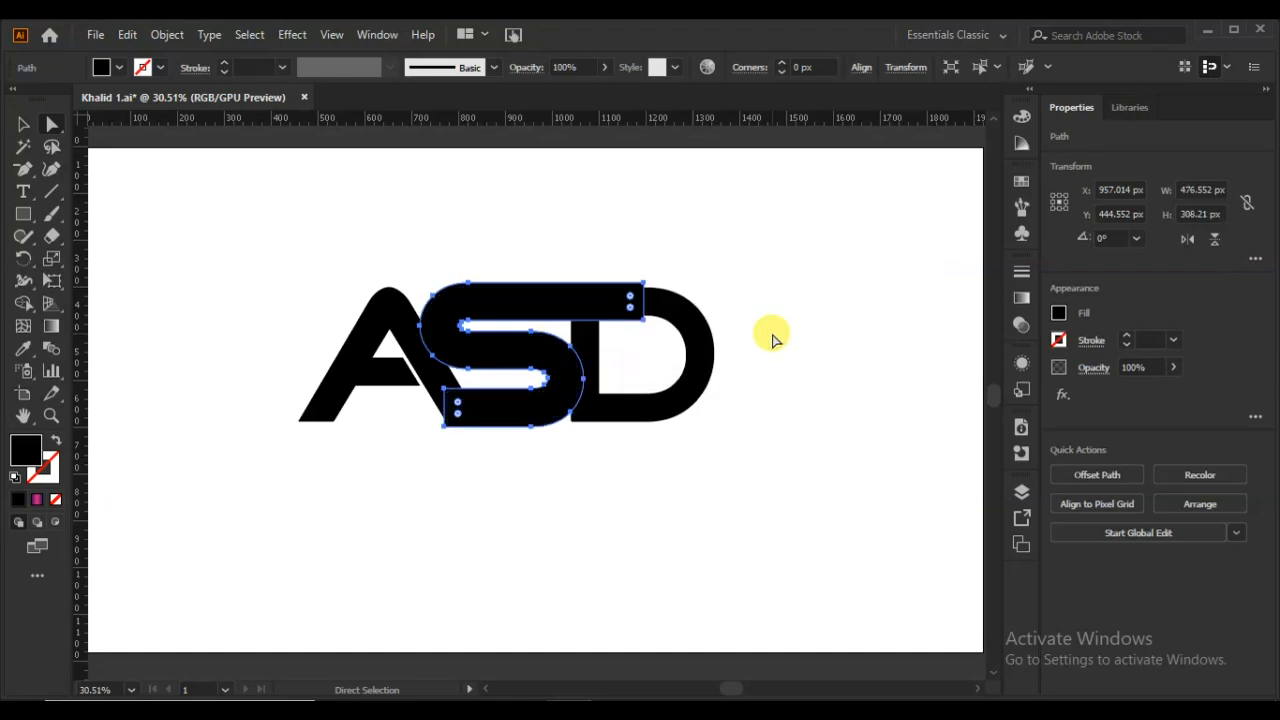
Using Shape Builder on the A, D and offset S, remove the offset outline to cut gaps between the S and its neighbours
left_click(390, 330, "shift")
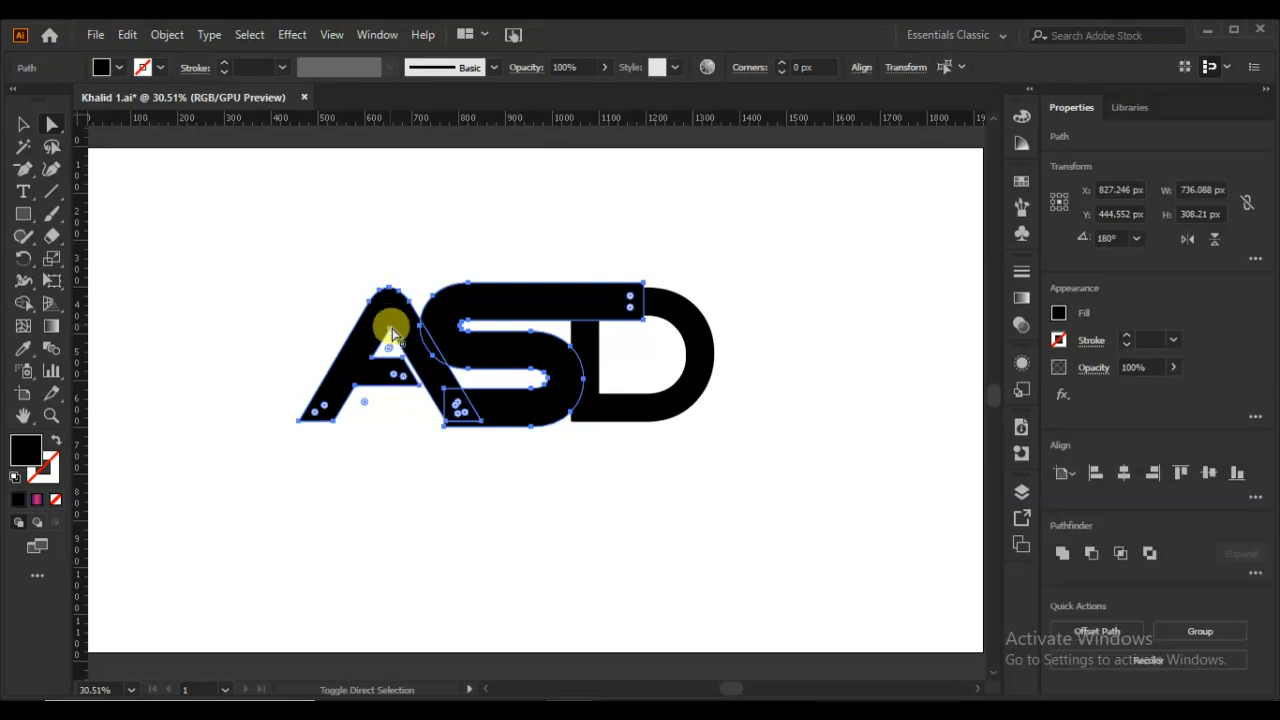
left_click(695, 324, "shift")
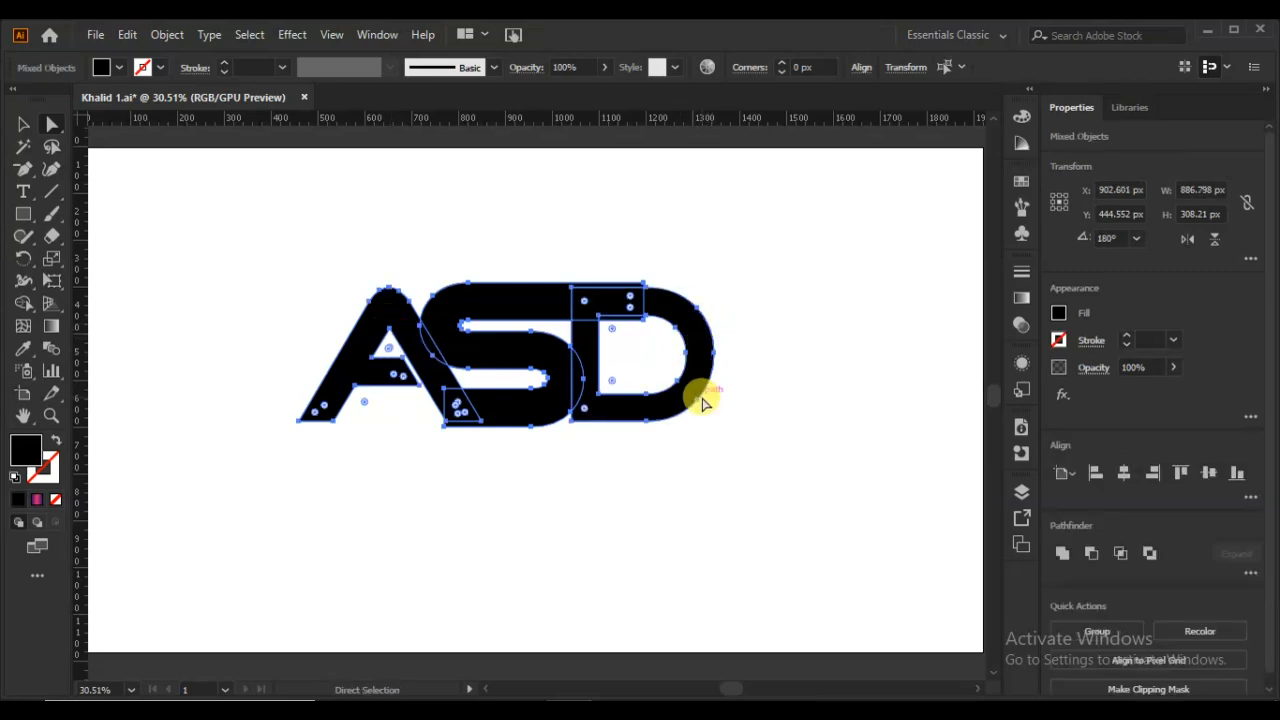
left_click(28, 305)
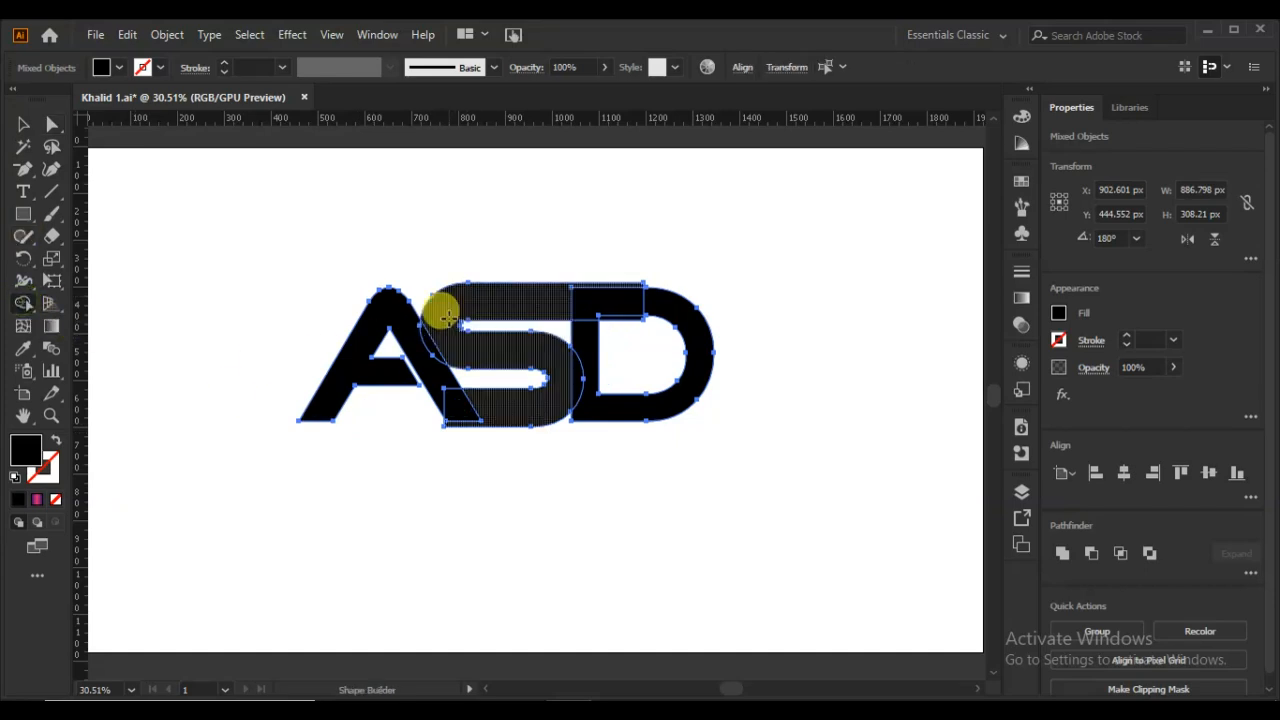
mouse_move(441, 307)
left_mouse_down()
mouse_move(540, 300)
mouse_move(466, 293)
mouse_move(440, 327)
mouse_move(572, 368)
mouse_move(557, 367)
left_mouse_up()
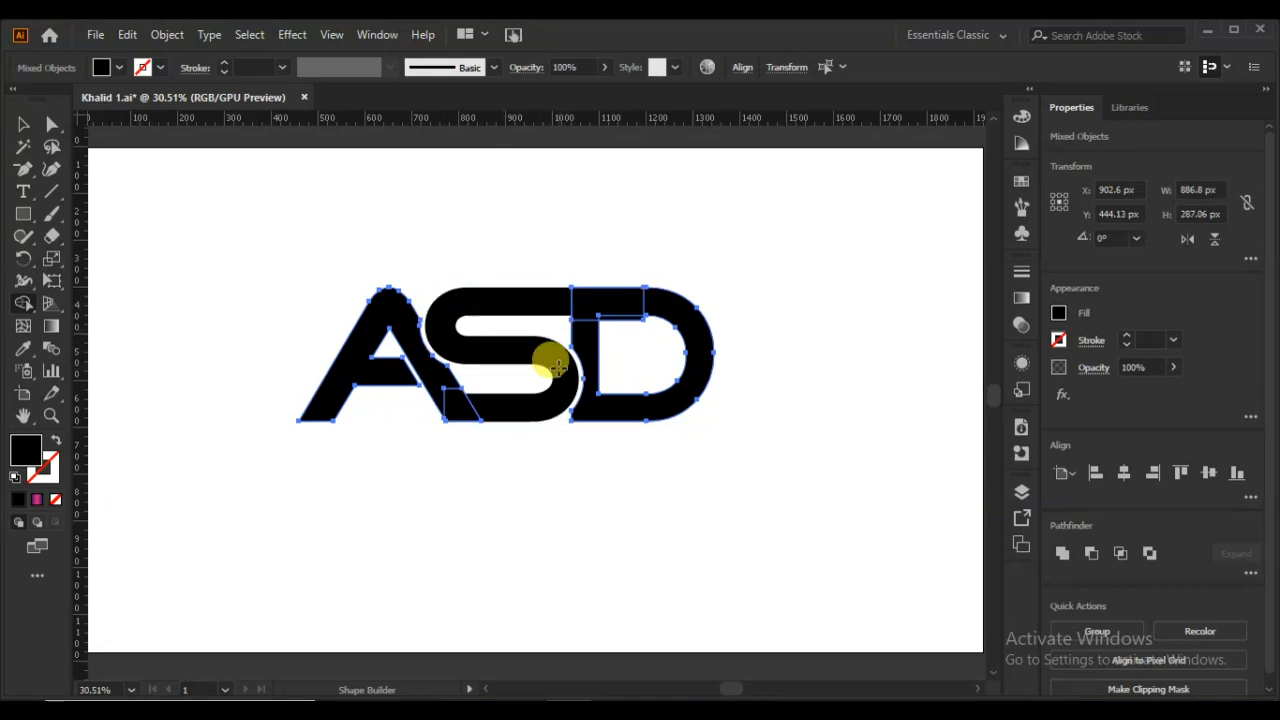
left_click(23, 124)
left_click(415, 488)
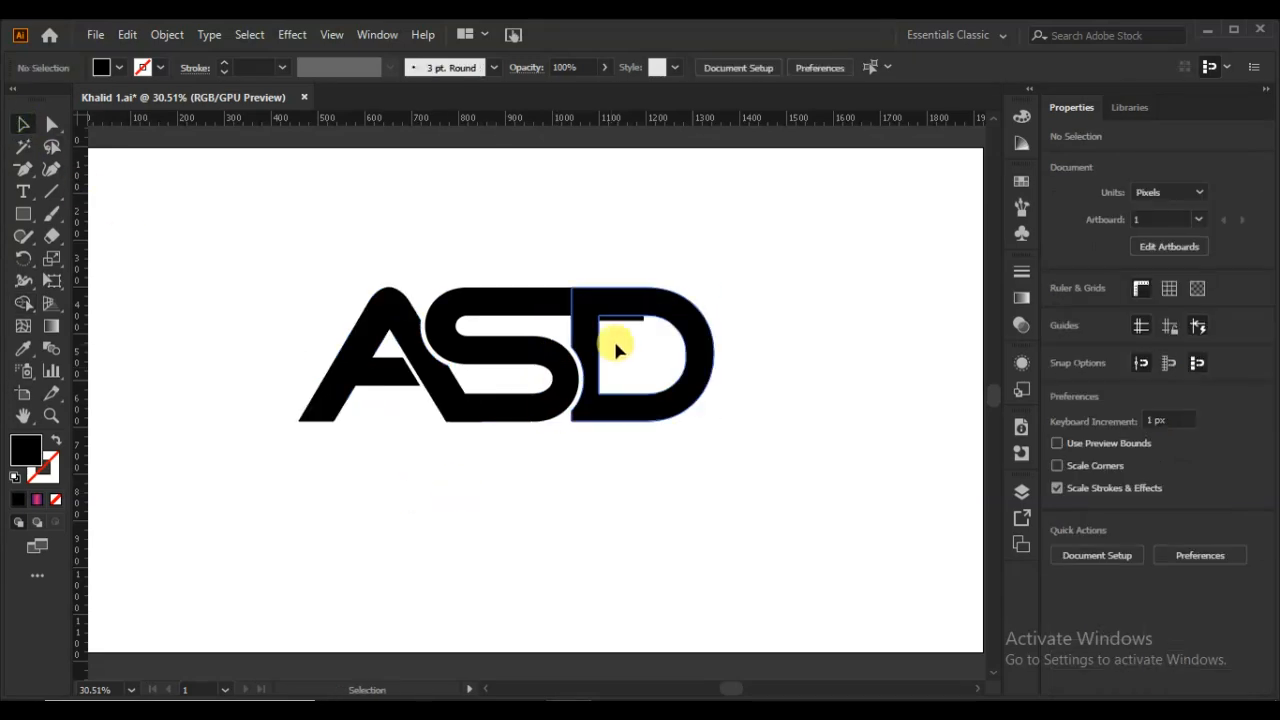
Delete the leftover offset piece overlapping the upper left corner of the D
left_click(629, 324)
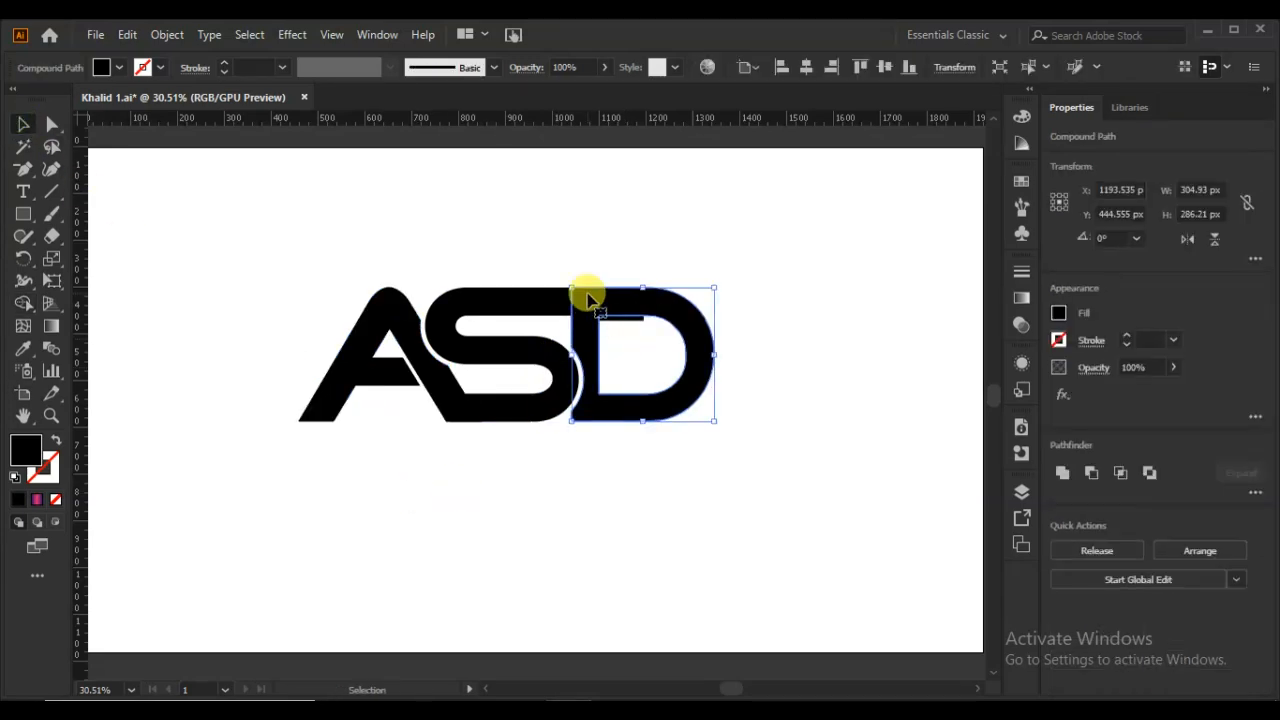
left_click(721, 268)
left_click(645, 319)
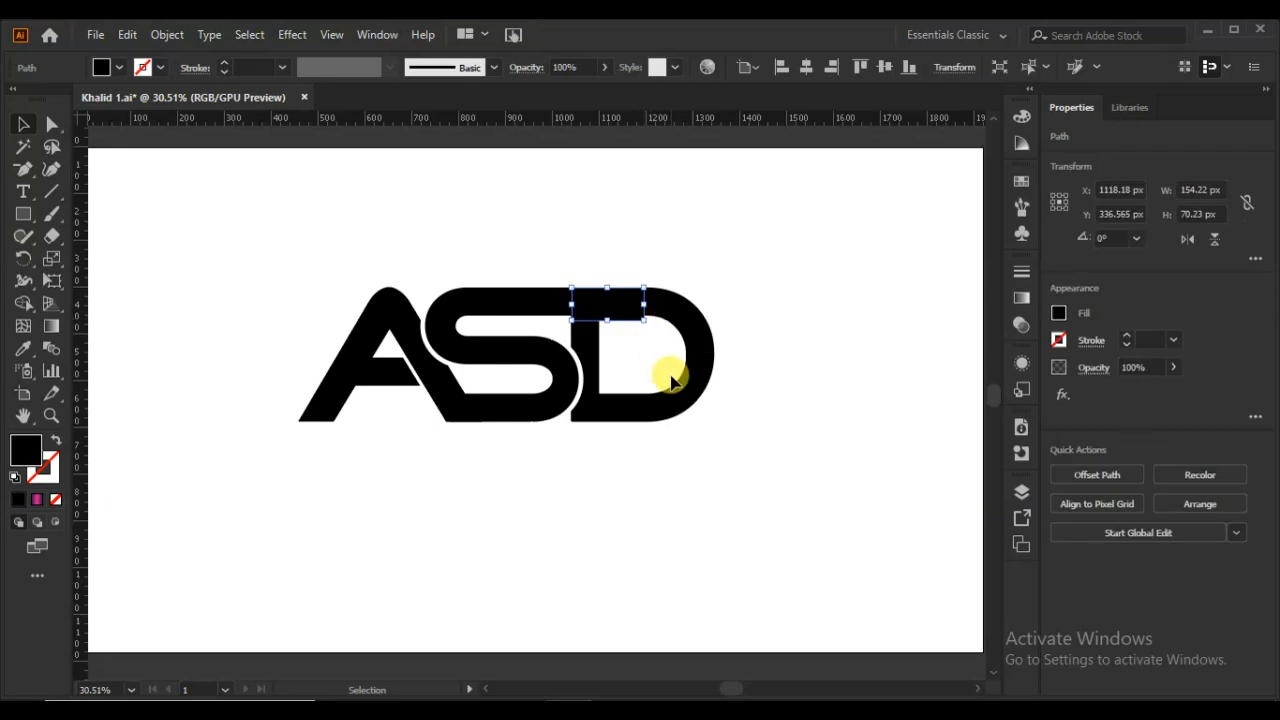
left_click(616, 452)
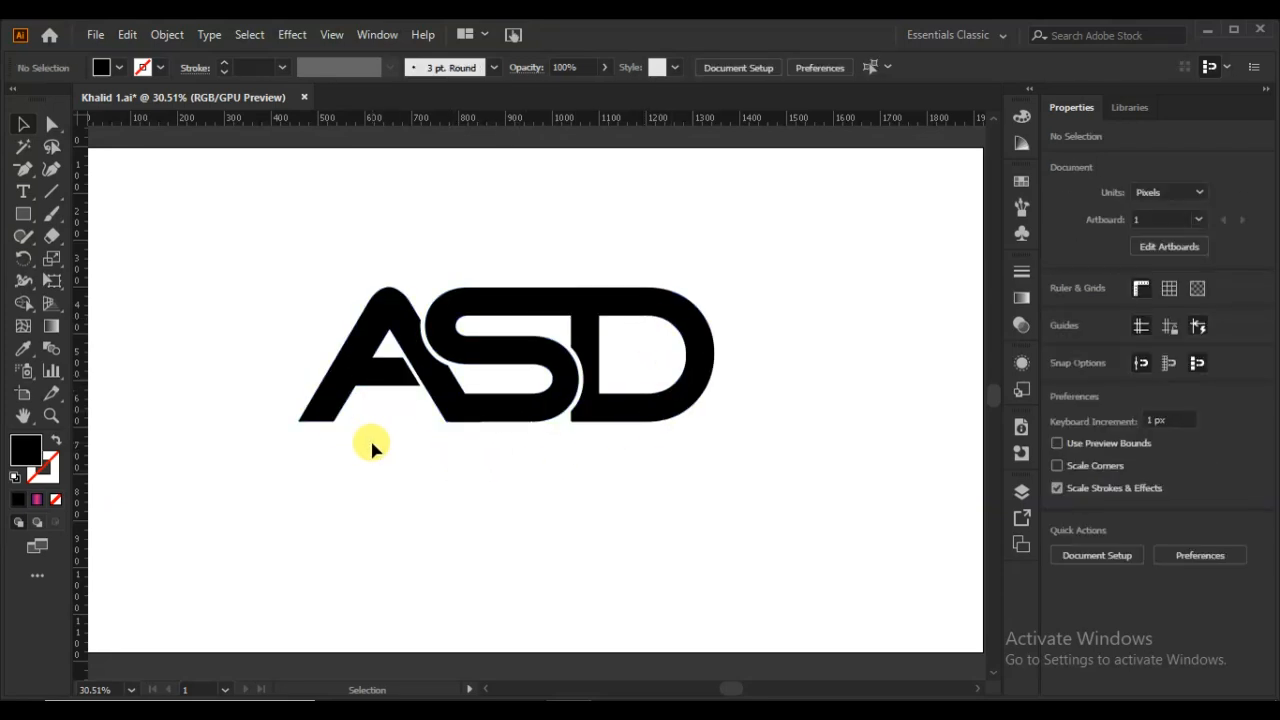
Draw a rectangle of 250 × 42 px below the S's upper arm, crossing the upper part of the D's stem
left_click(23, 220)
left_click_drag(502, 317, 619, 334)
left_click(22, 125)
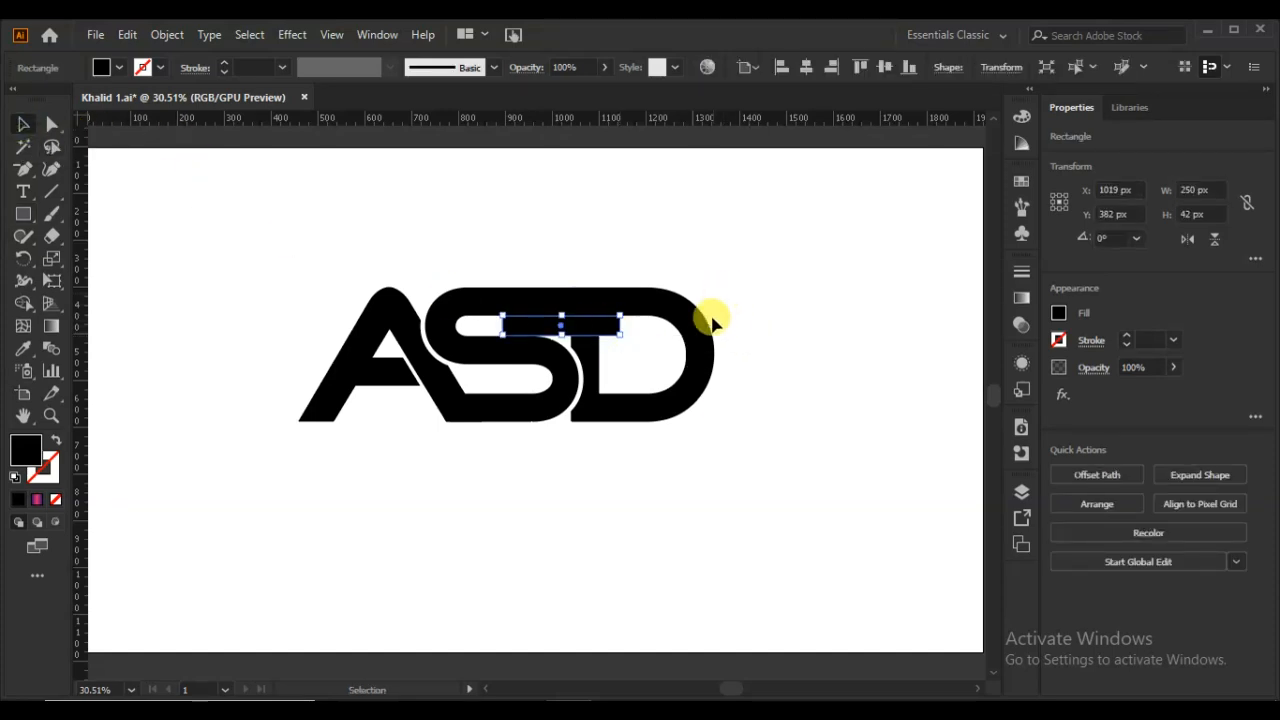
double_click(708, 333)
left_click(233, 170)
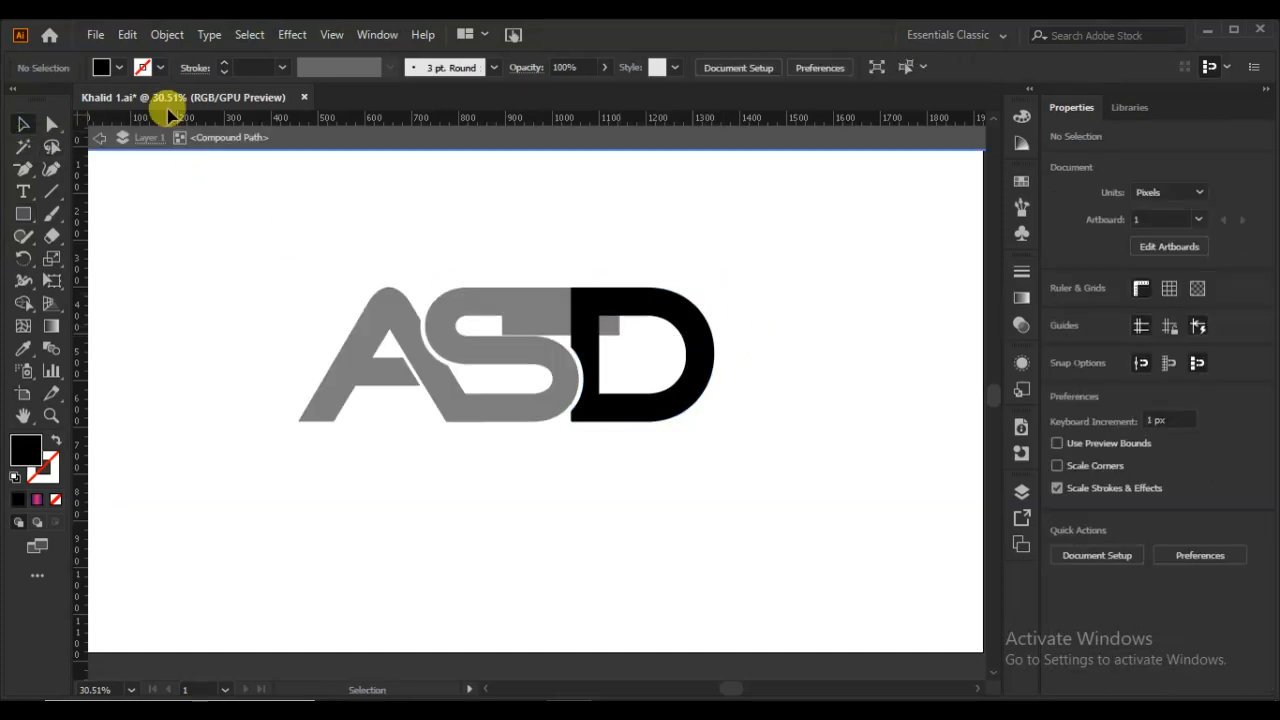
left_click(99, 140)
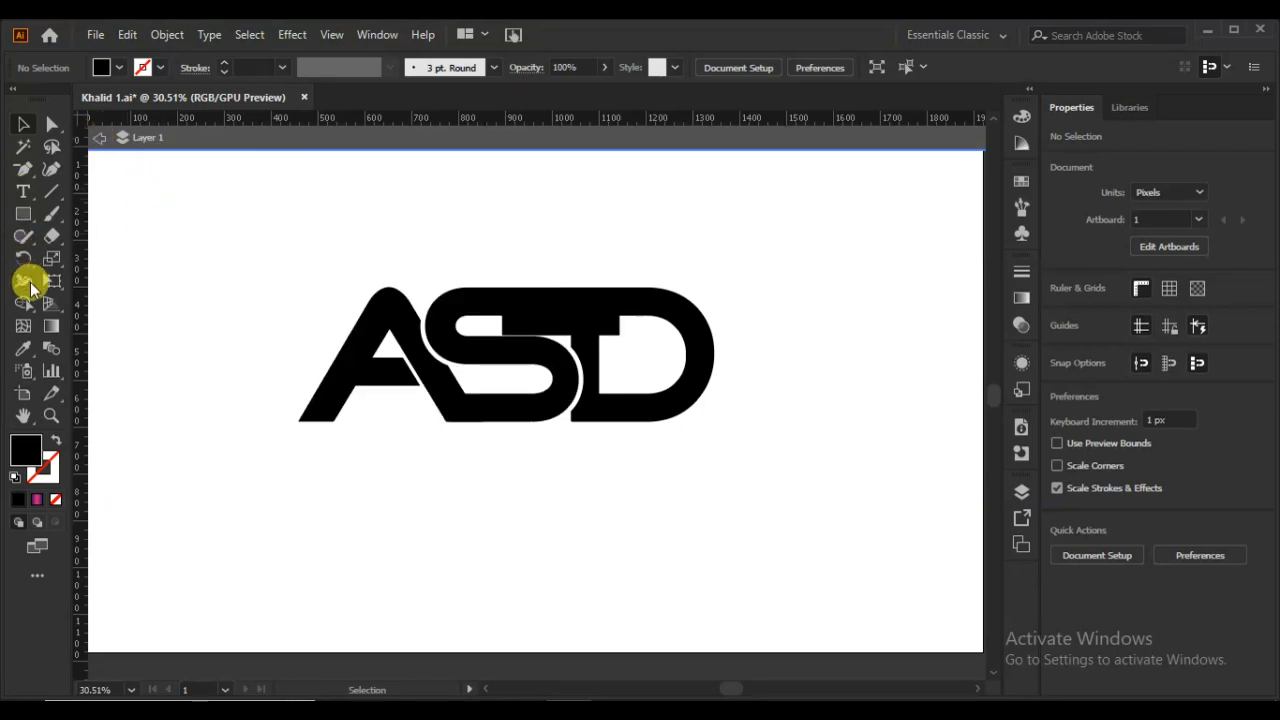
left_click(22, 304)
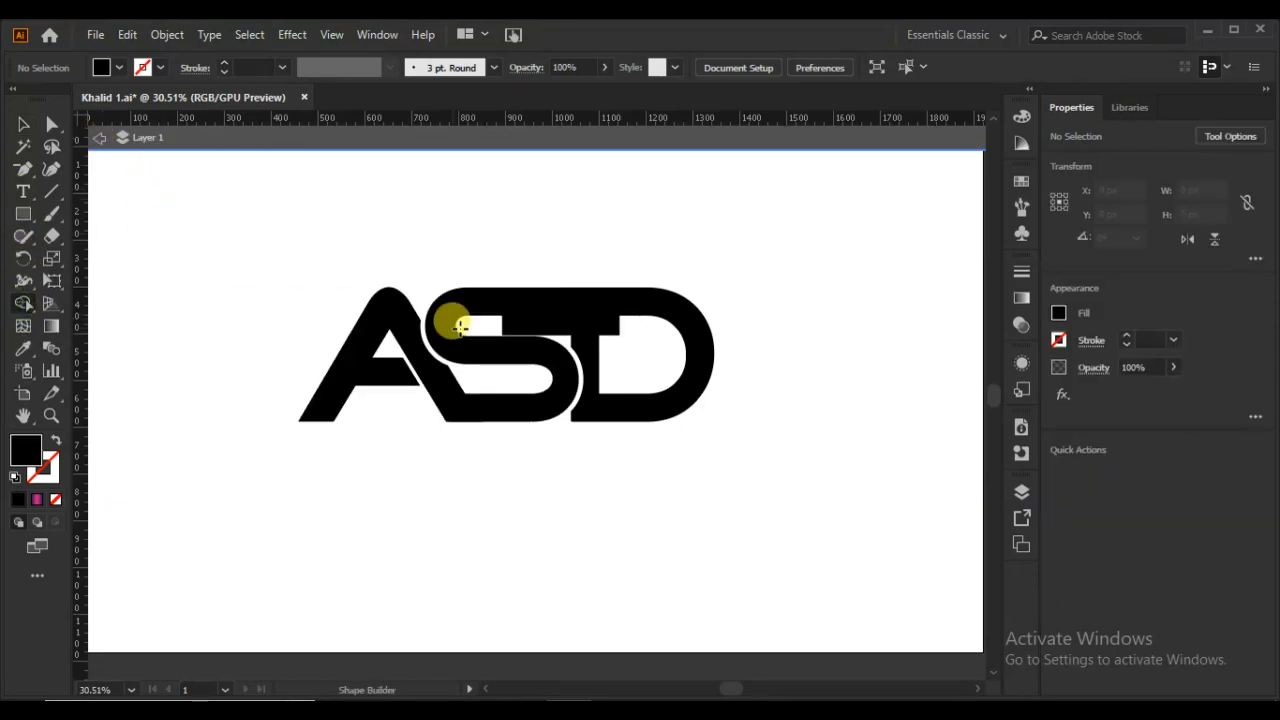
left_click(100, 140)
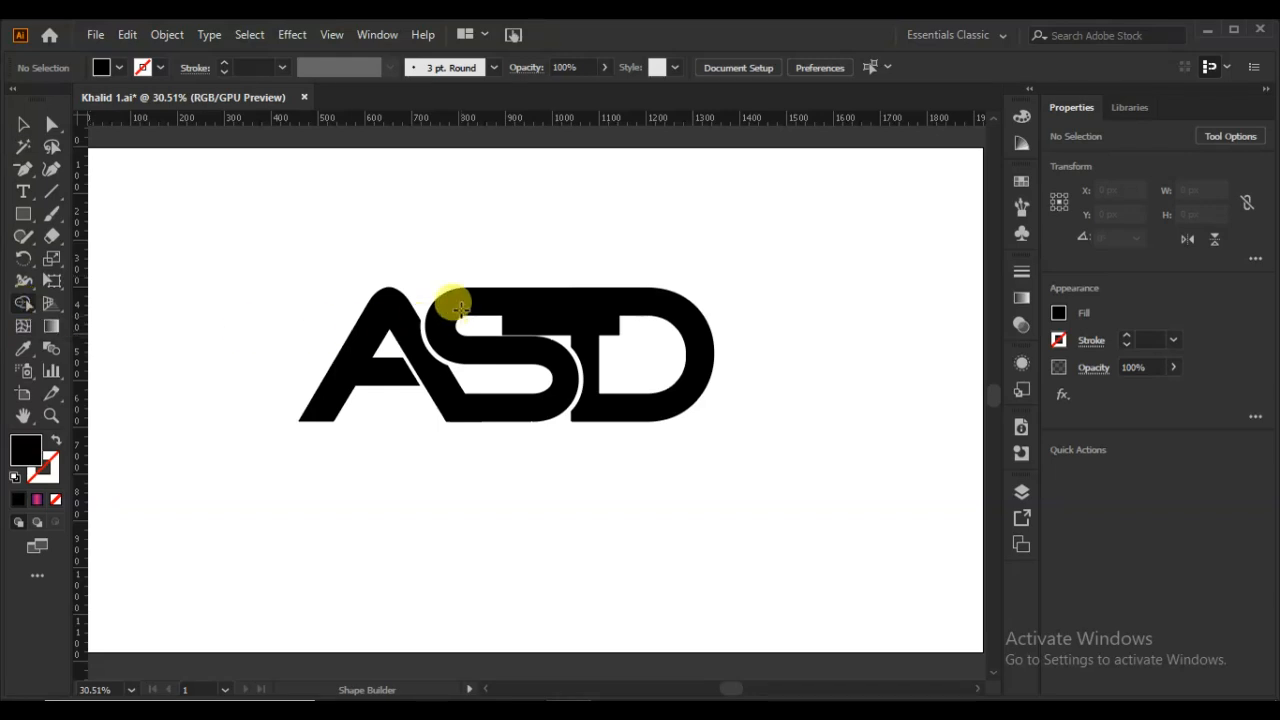
Remove the rectangle from the D with Shape Builder, cutting a gap through the upper part of the D's stem
left_click(22, 124)
left_click(620, 318)
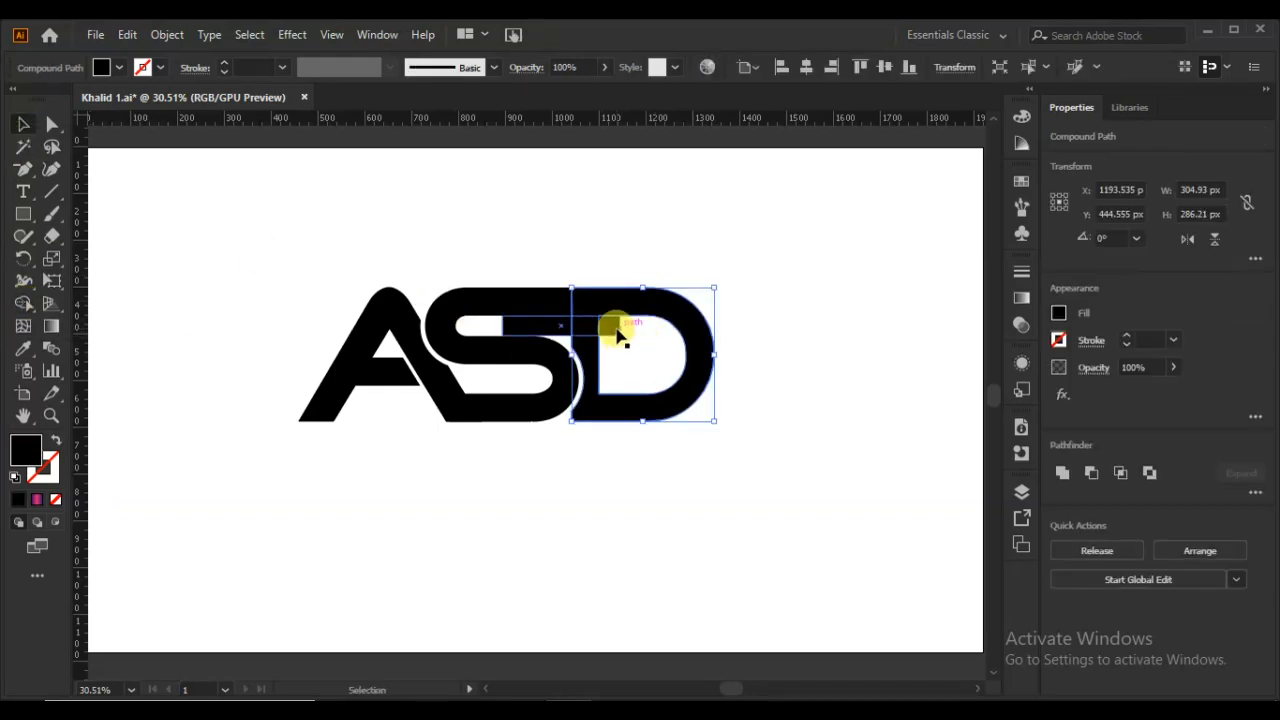
left_click(612, 326, "shift")
left_click(22, 304)
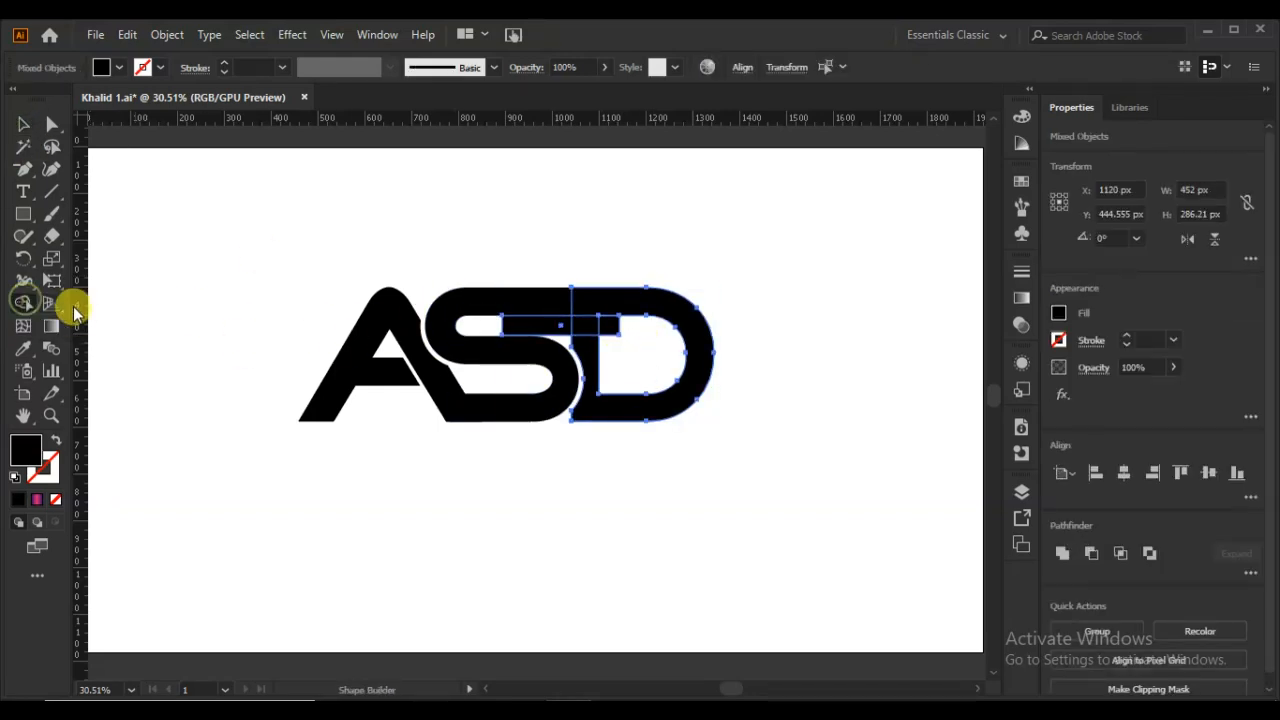
mouse_move(540, 323)
left_mouse_down()
mouse_move(508, 320)
mouse_move(598, 323)
left_mouse_up()
left_click(22, 126)
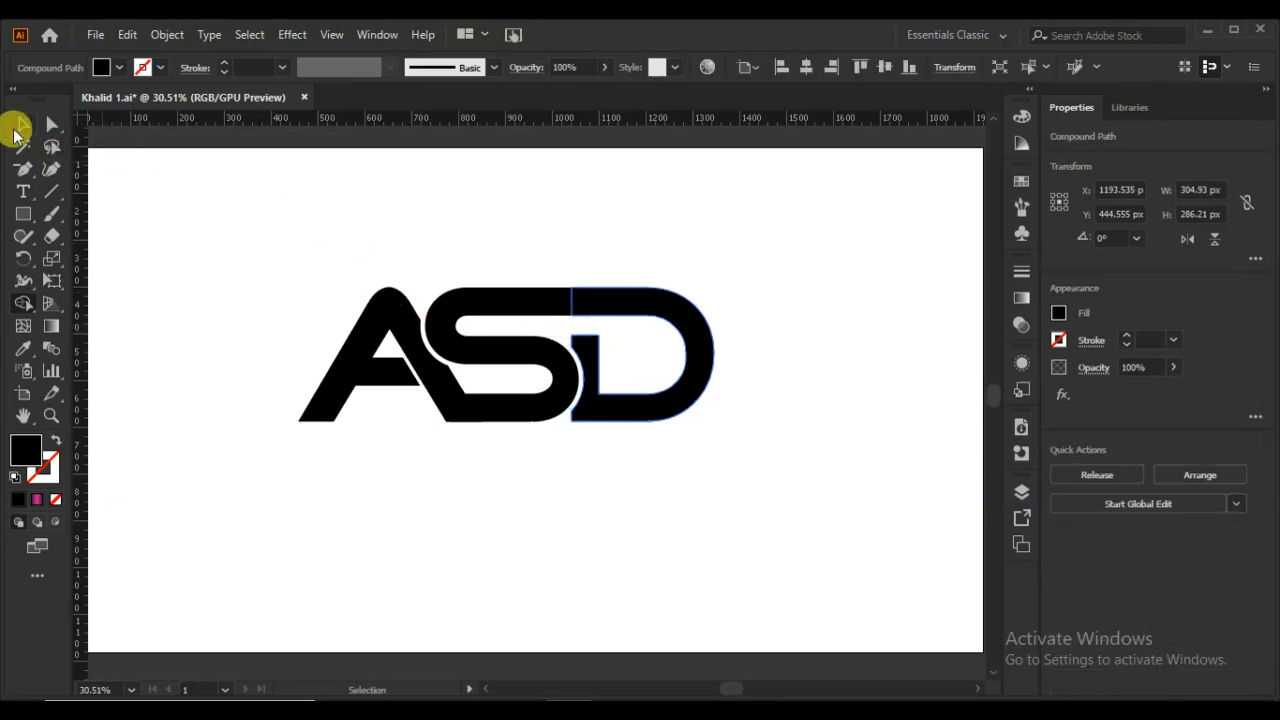
left_click(408, 468)
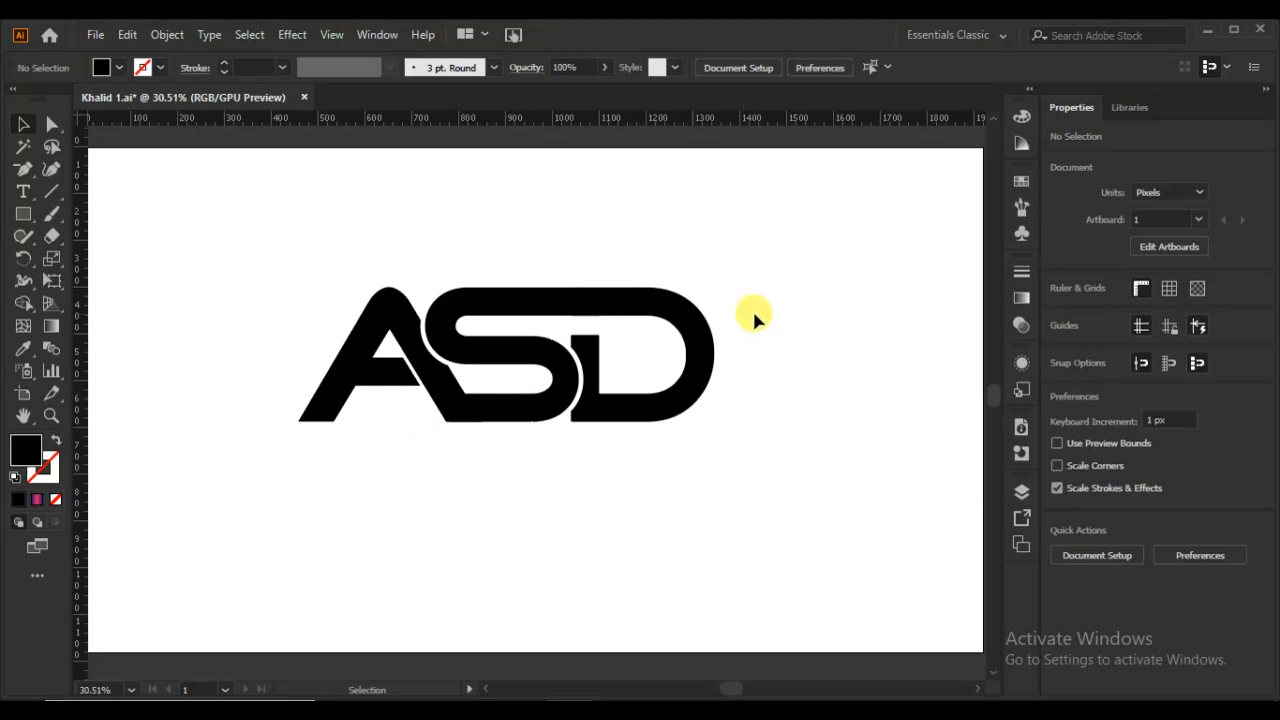
Try to process the overlap between the A's leg and the S with Shape Builder
left_click_drag(303, 494, 297, 495)
left_click(23, 302)
left_click(425, 380)
left_click(22, 126)
left_click(377, 497)
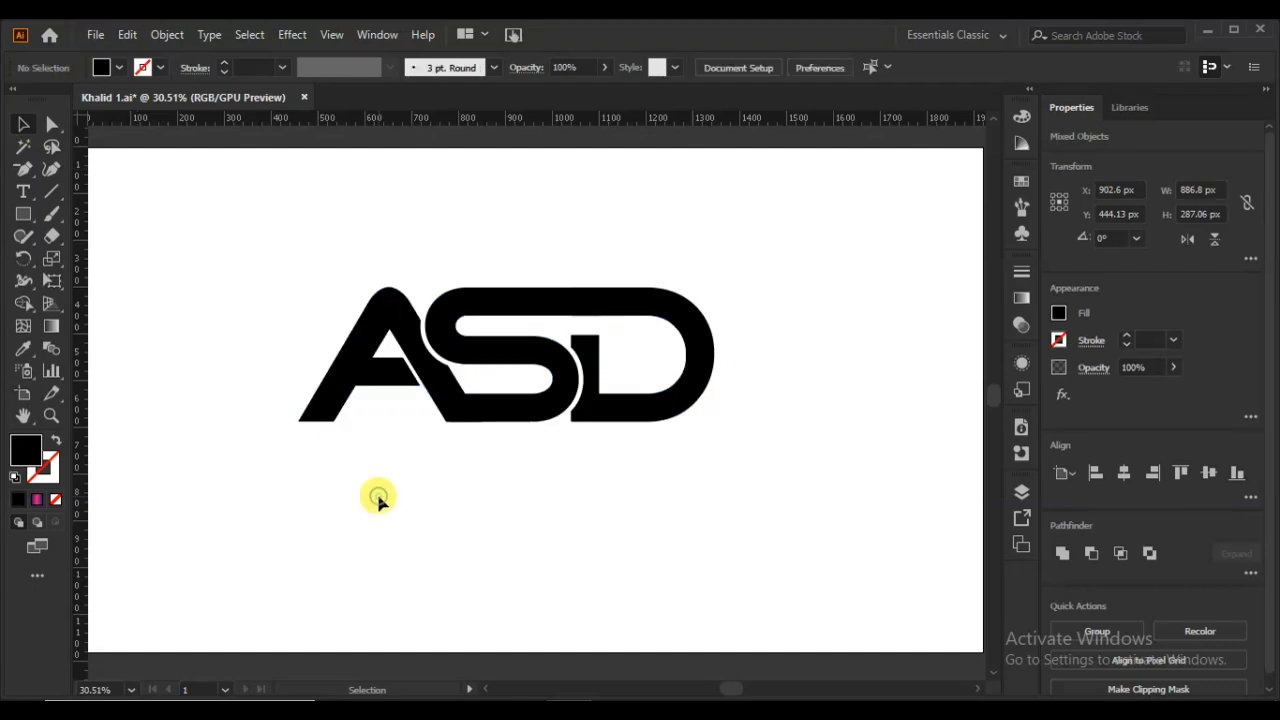
left_click(450, 405)
left_click(497, 662)
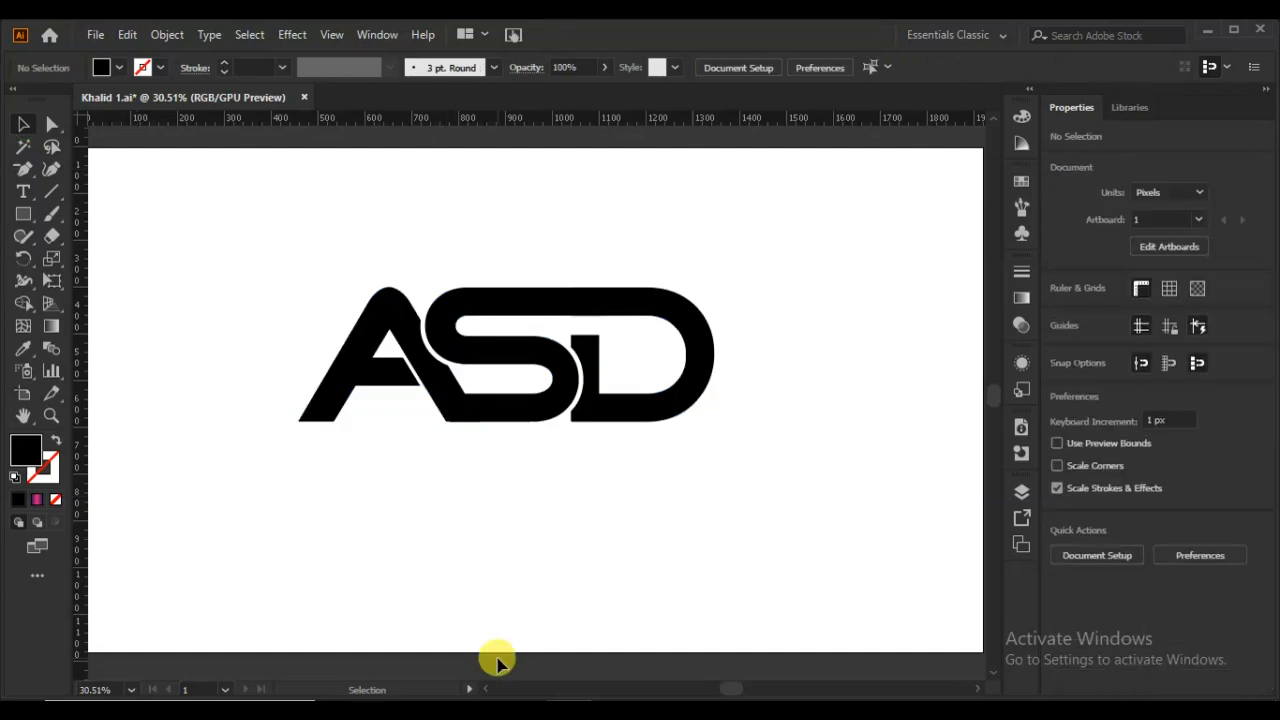
Merge the S with the D along the upper arm and with the A's leg along the base using Shape Builder
left_click_drag(312, 518, 266, 522)
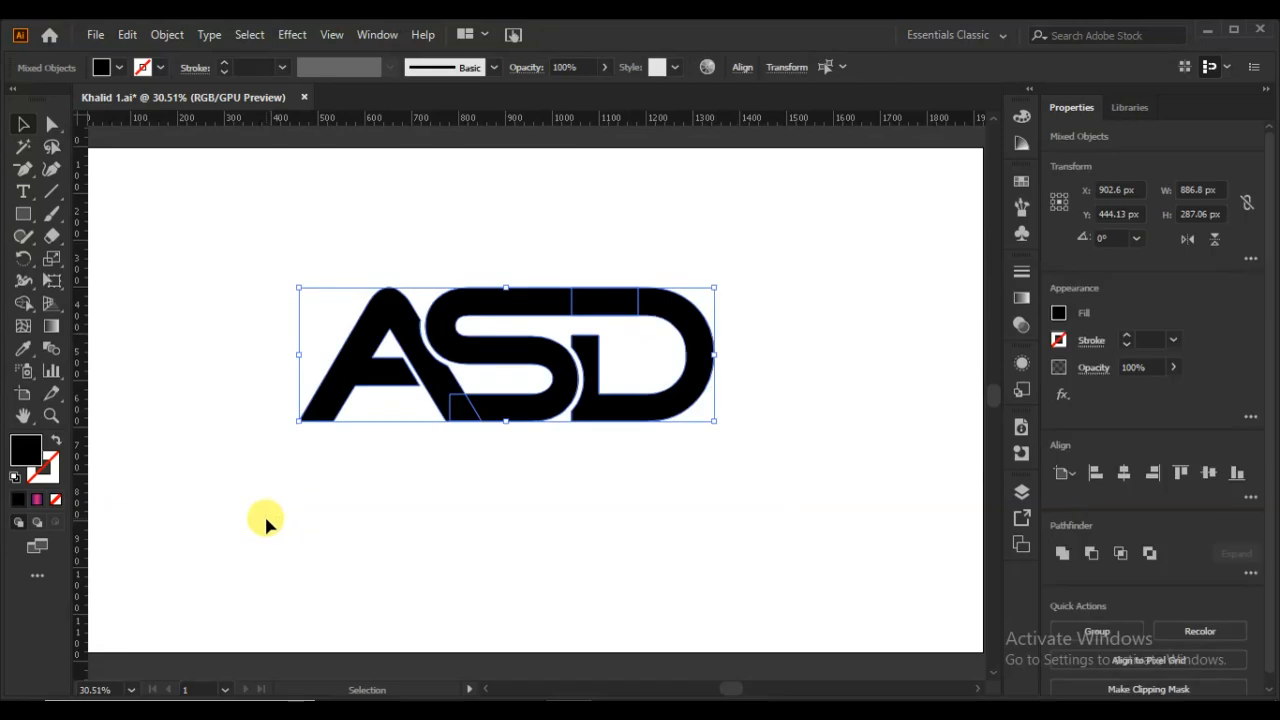
left_click(23, 302)
left_click_drag(543, 286, 655, 308)
mouse_move(500, 408)
left_mouse_down()
mouse_move(452, 399)
mouse_move(434, 371)
left_mouse_up()
left_click(18, 127)
left_click(405, 500)
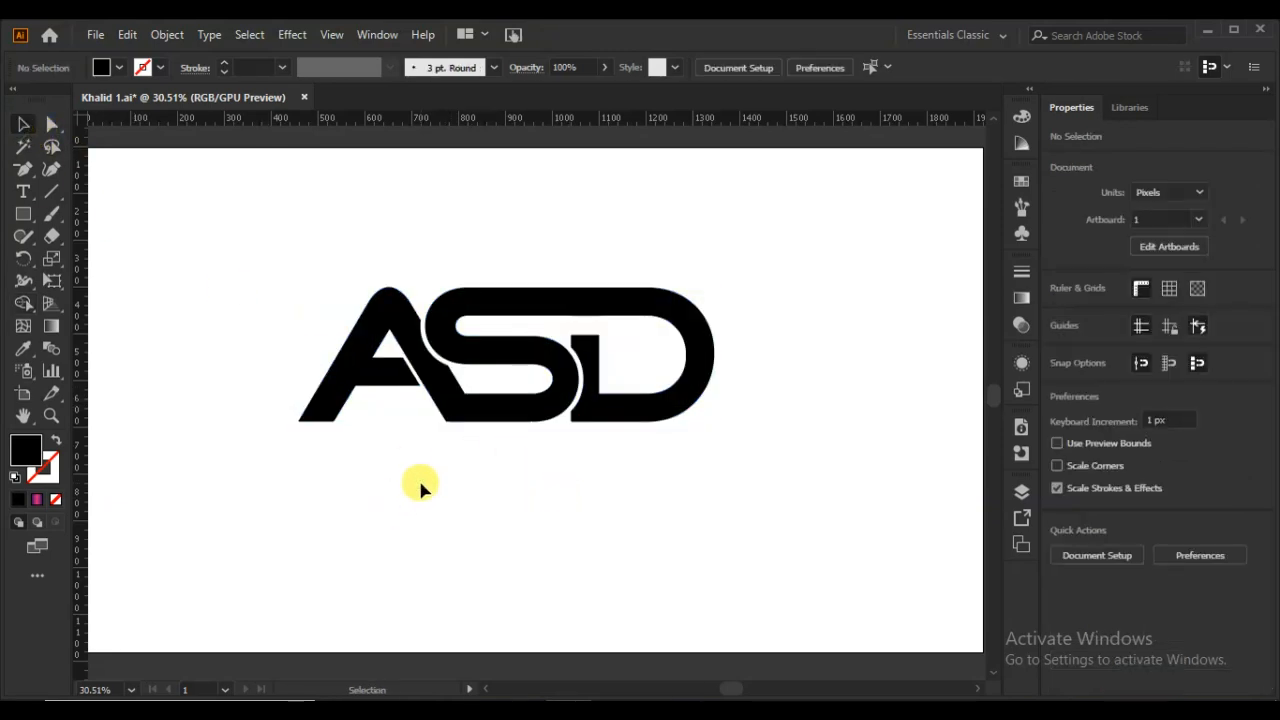
Add the text "LOGO NAME HERE" below the ASD letters, starting at the A's left foot
left_click(23, 191)
left_click(300, 442)
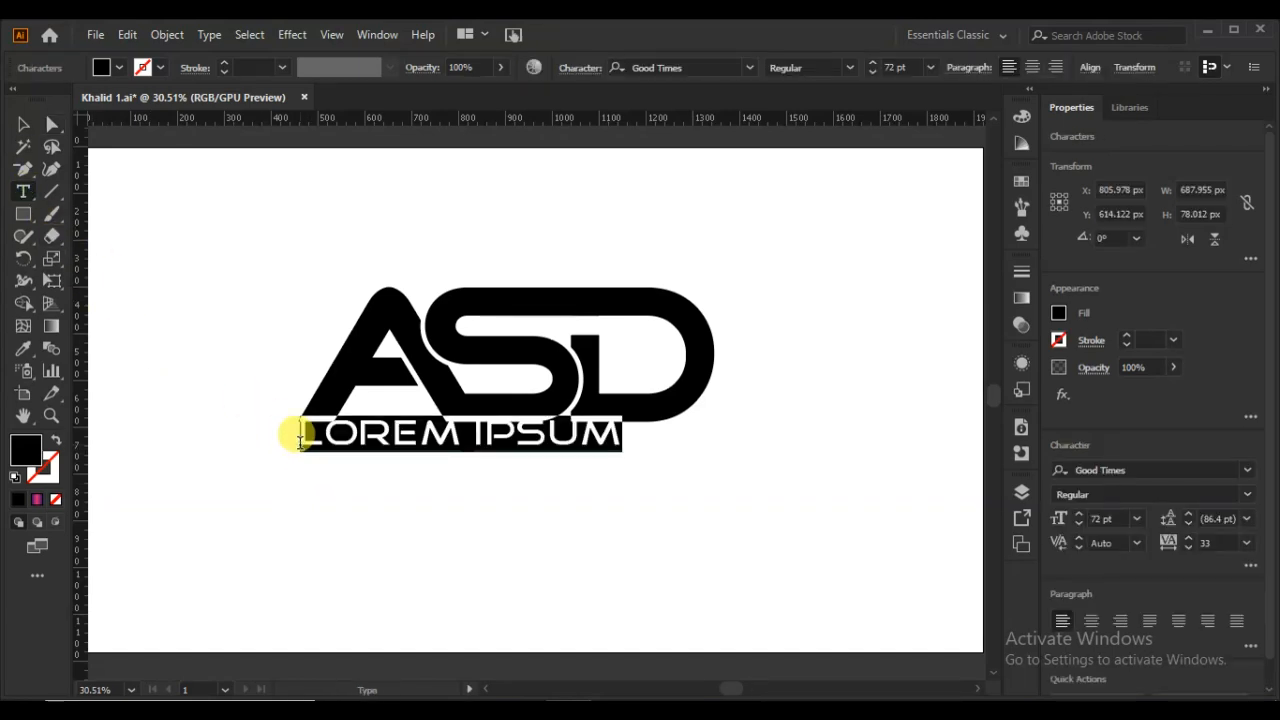
type("Lo")
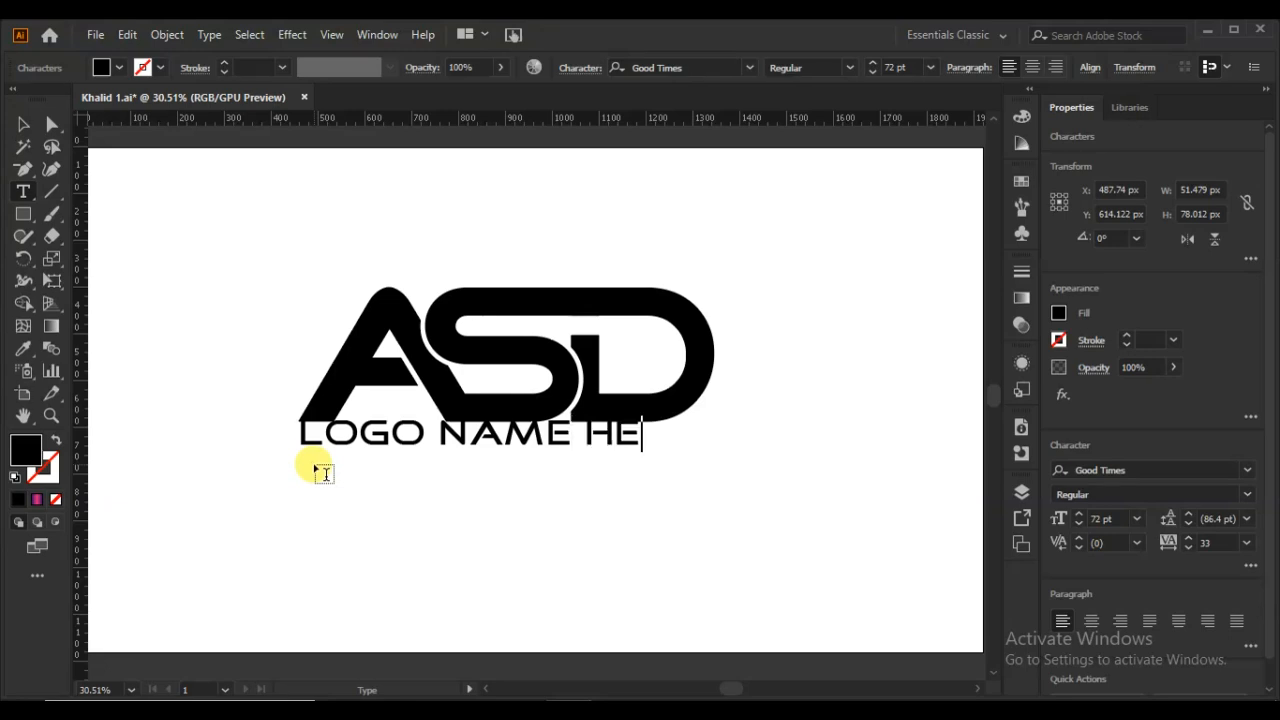
type("RE")
Nudge the name text straight down about 46 px to leave a gap below the ASD letters
left_click(23, 124)
key("Down")
key("Down")
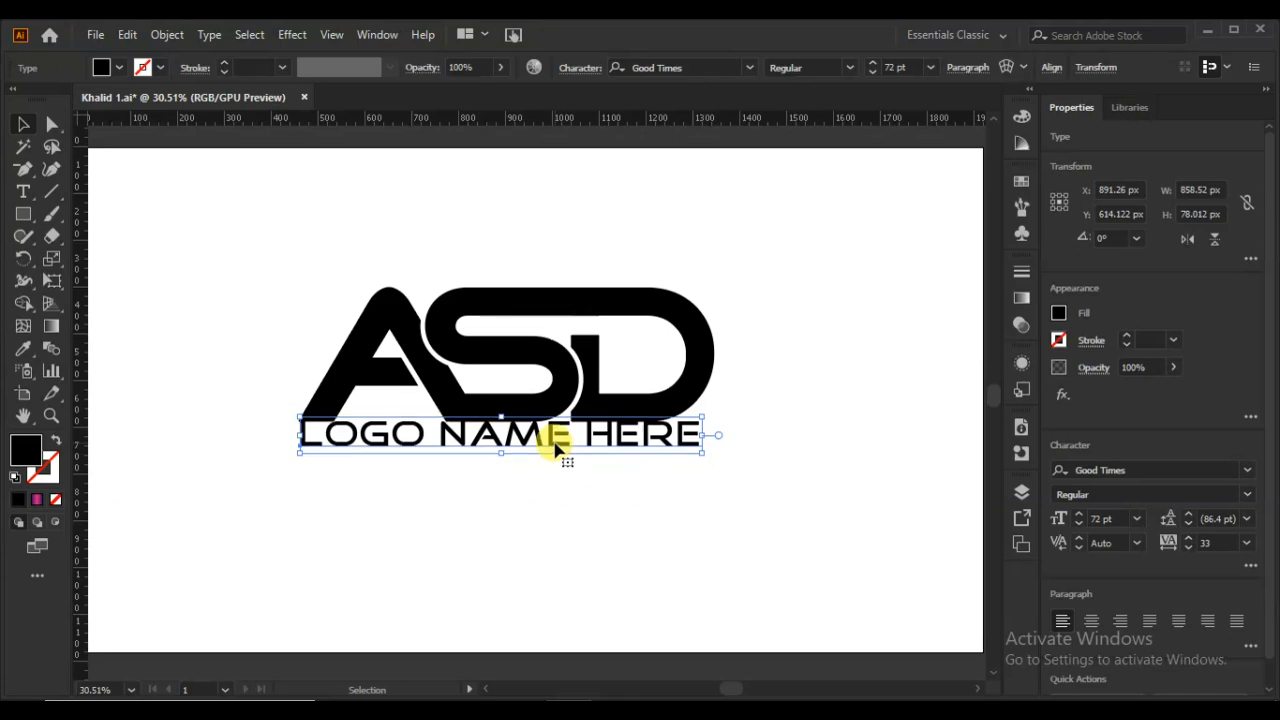
key("Down")
key("Down")
key("Down")
key("Down")
key("Down")
key("Down")
key("Down")
key("Down")
key("Down")
key("Down")
key("Down")
key("Down")
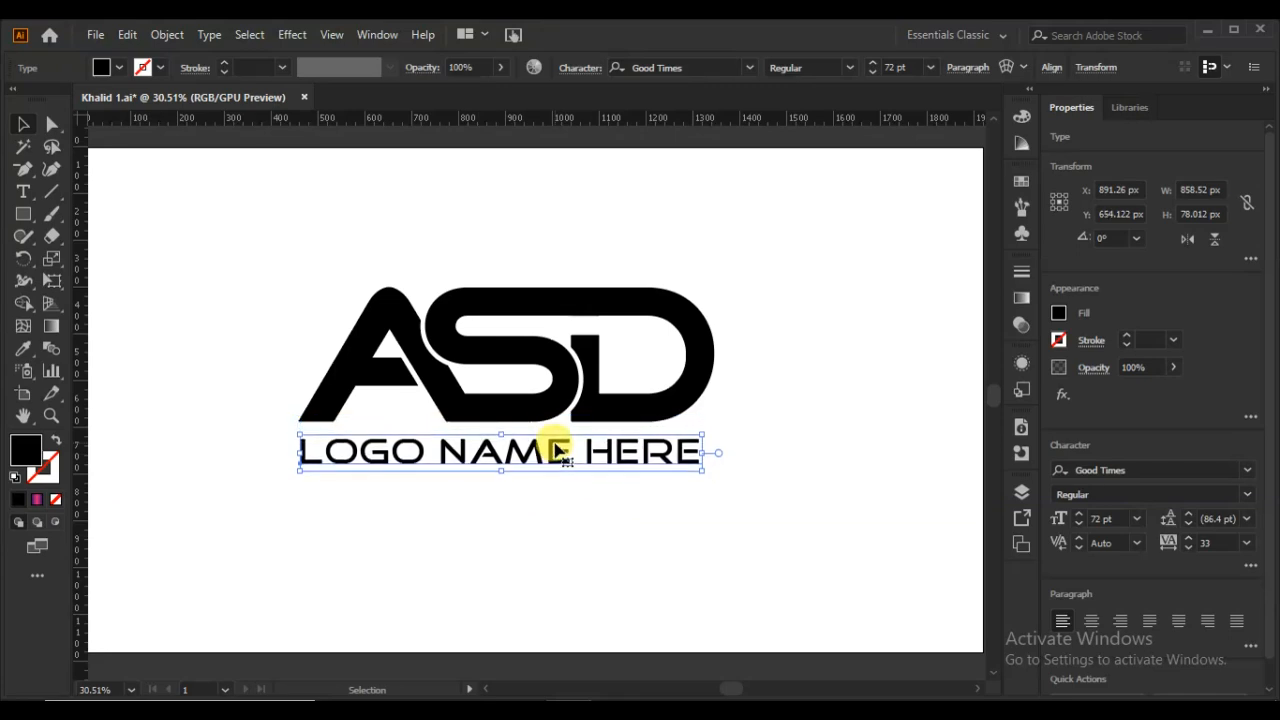
key("Down")
key("Down")
key("Down")
key("Down")
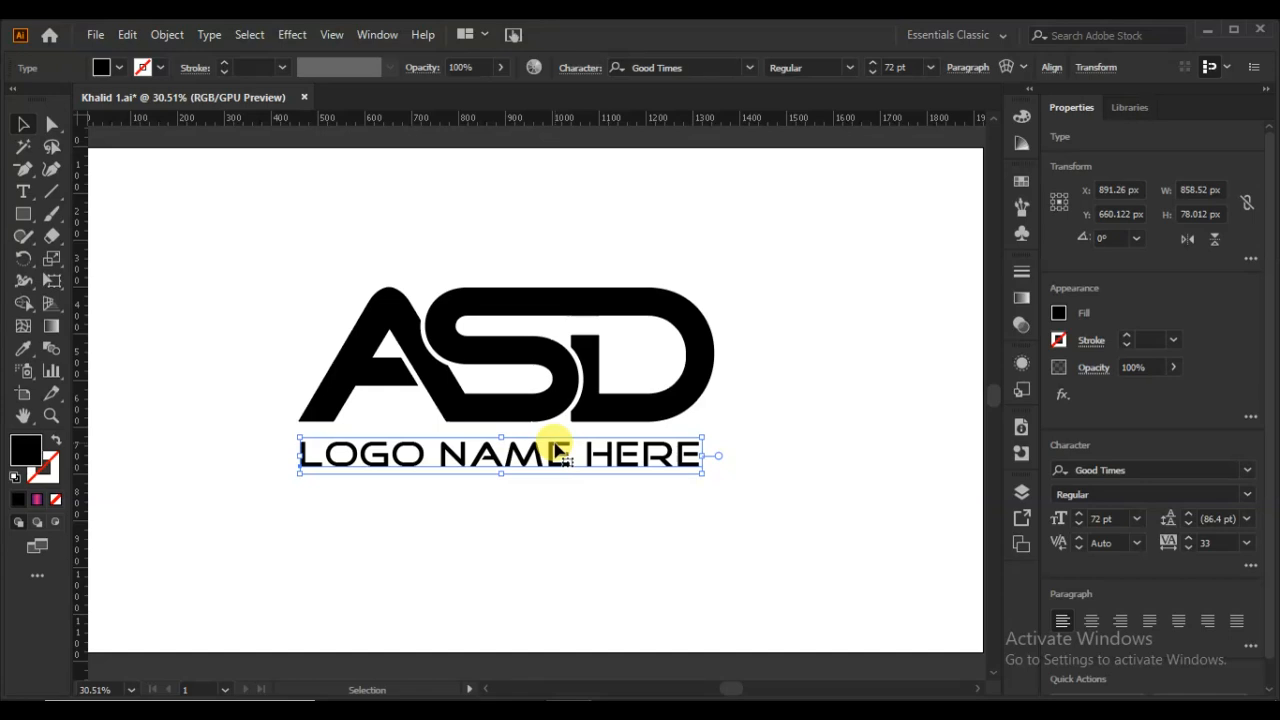
left_click(569, 499)
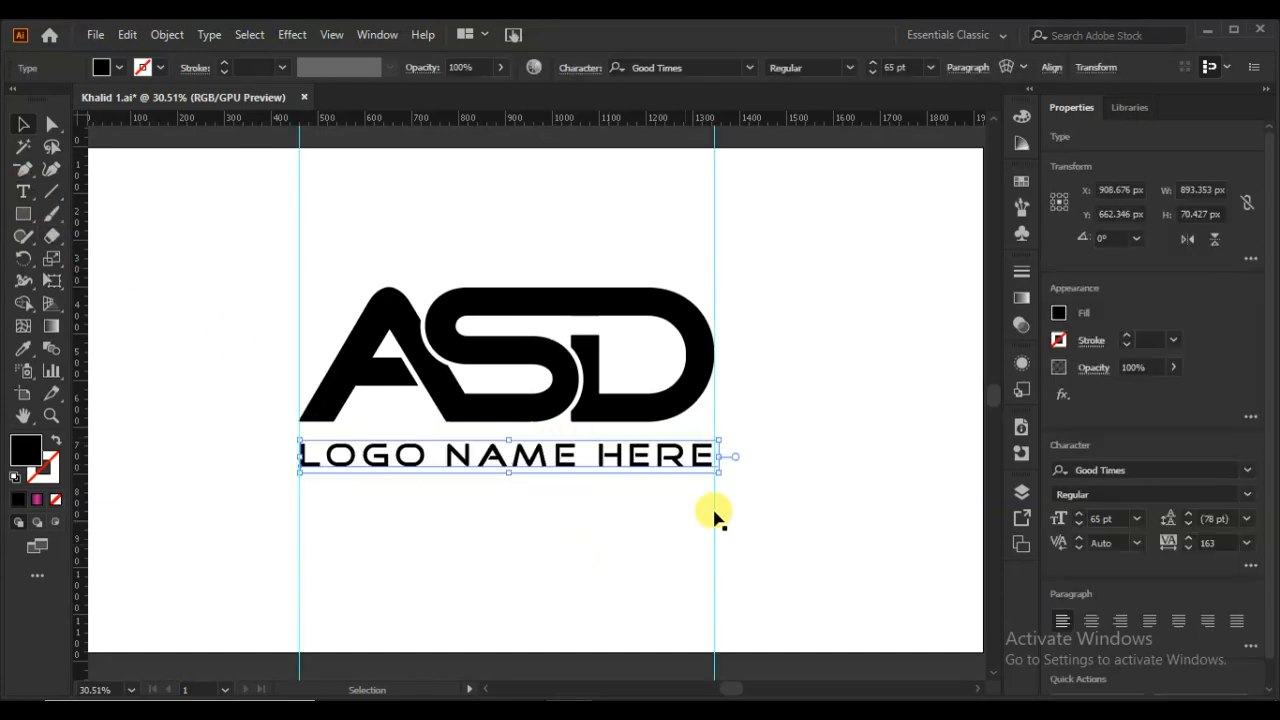
Delete the two vertical guides at the logo's left and right edges
left_click_drag(760, 203, 222, 262)
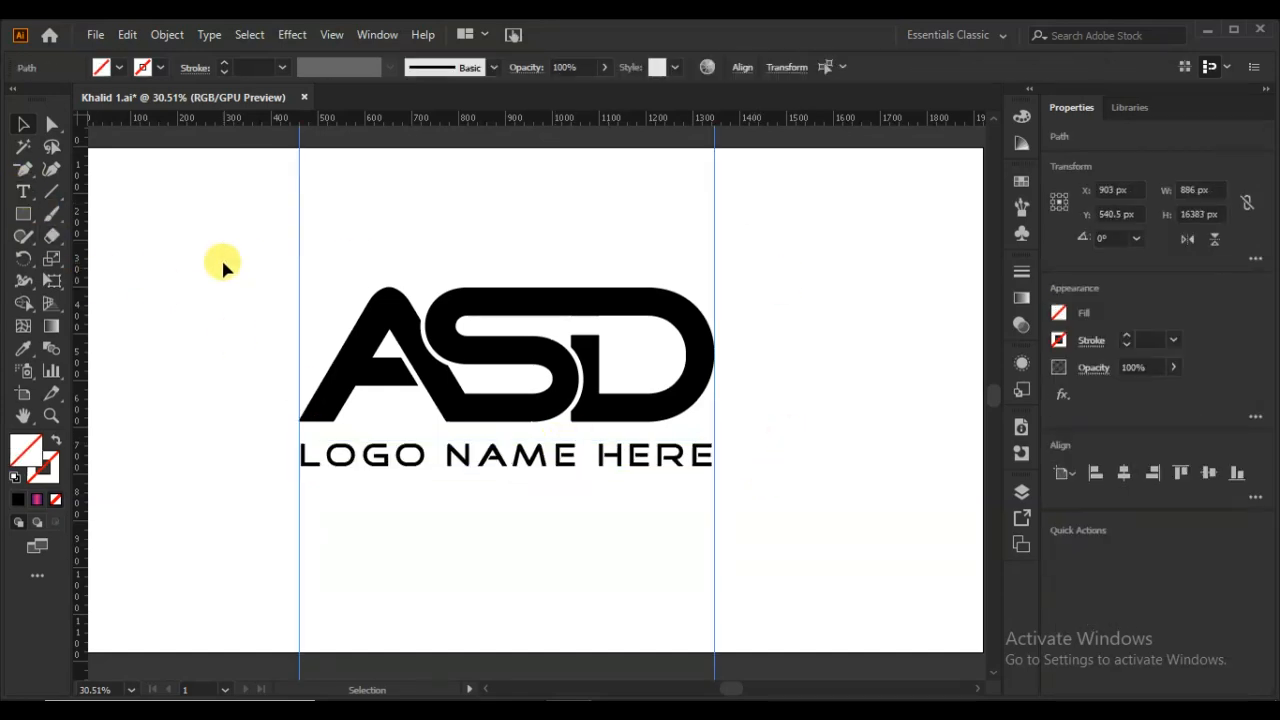
key("Delete")
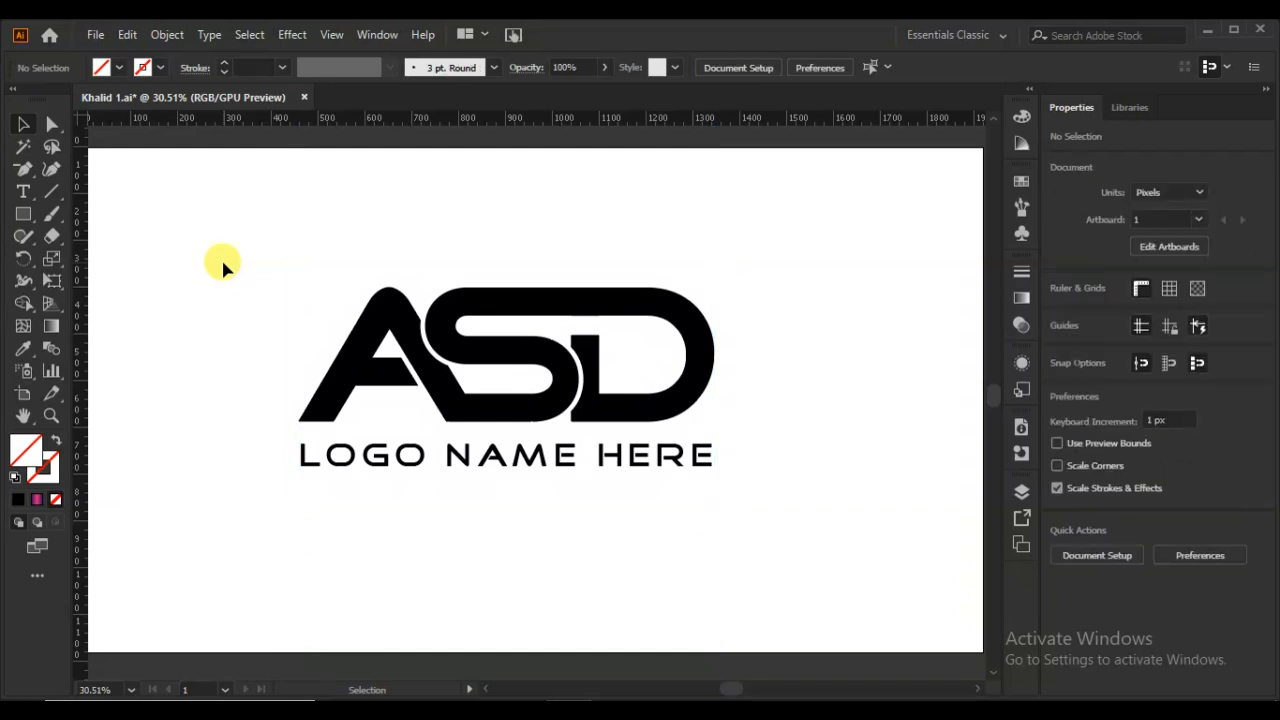
Fill the merged ASD shape with the linear dark blue, pink and dark blue gradient
left_click(457, 414)
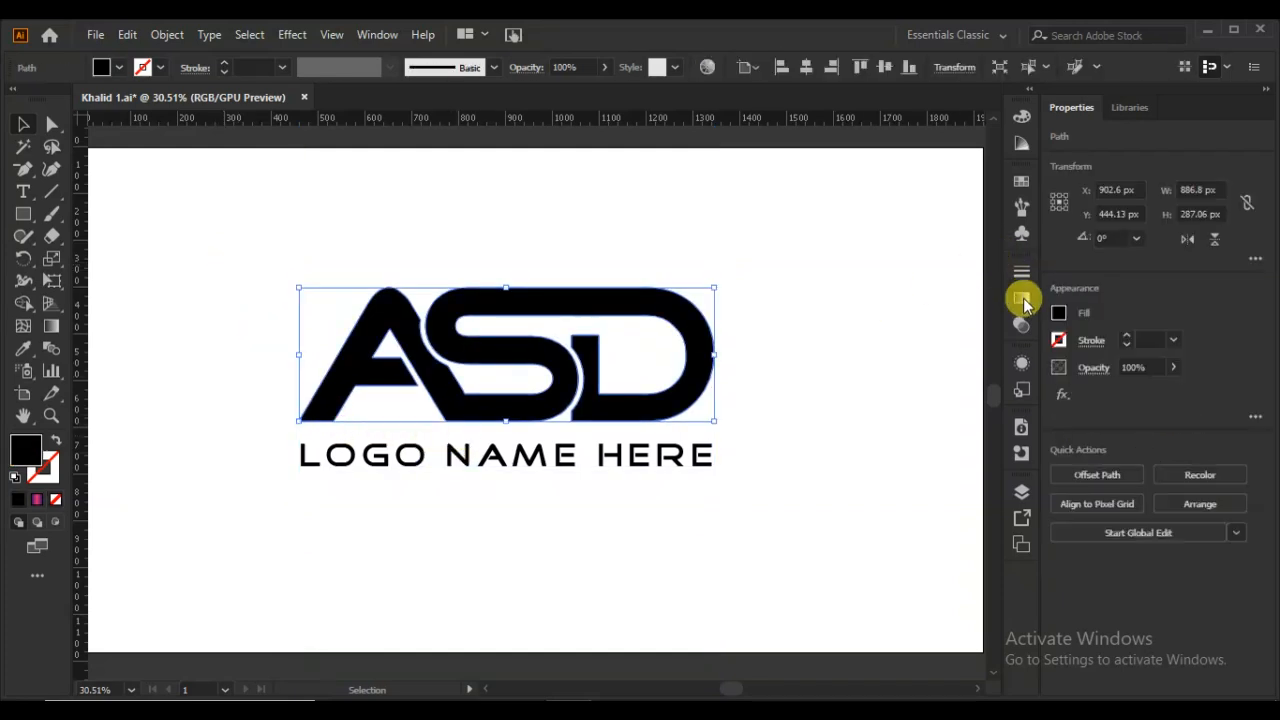
left_click(1021, 297)
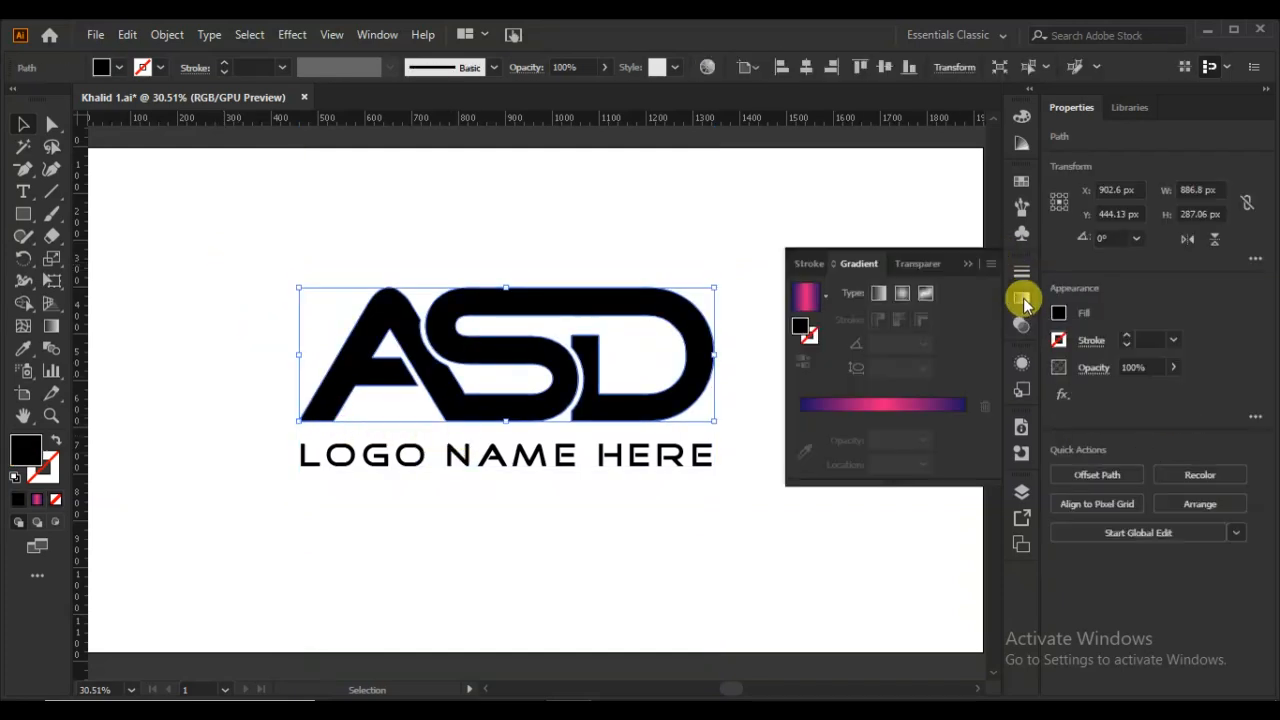
left_click(806, 297)
left_click(722, 258)
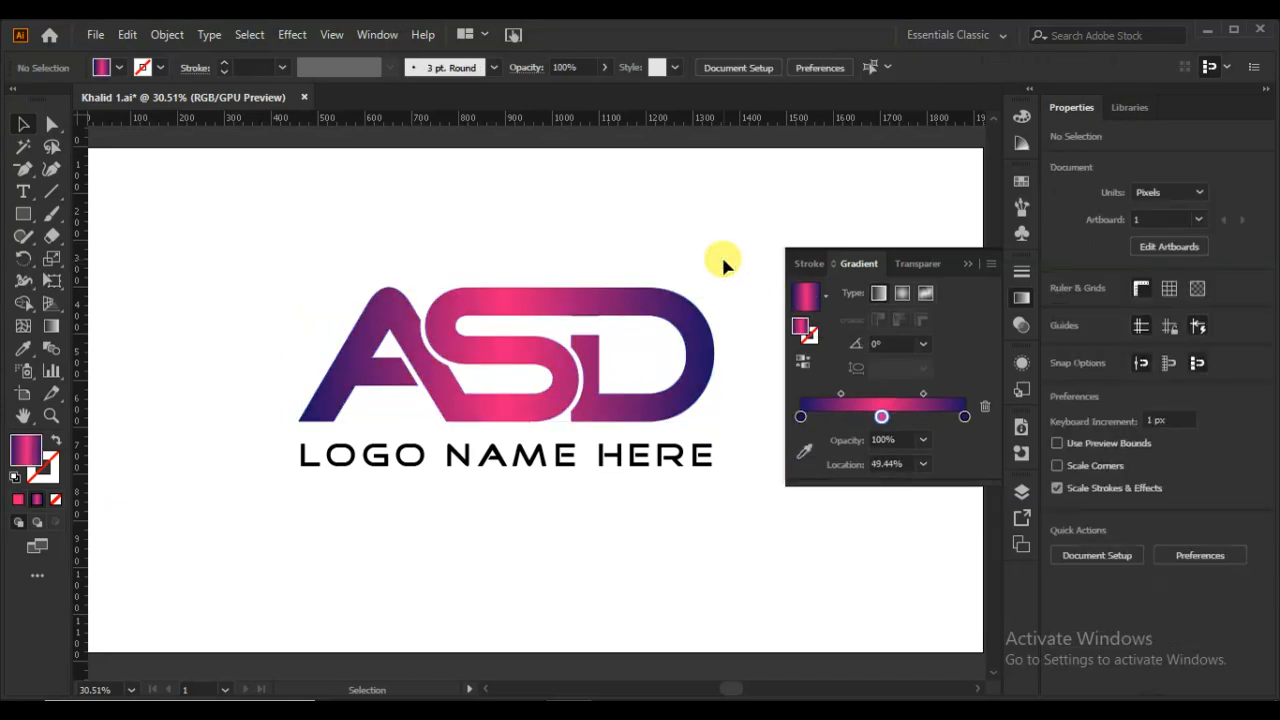
left_click(961, 267)
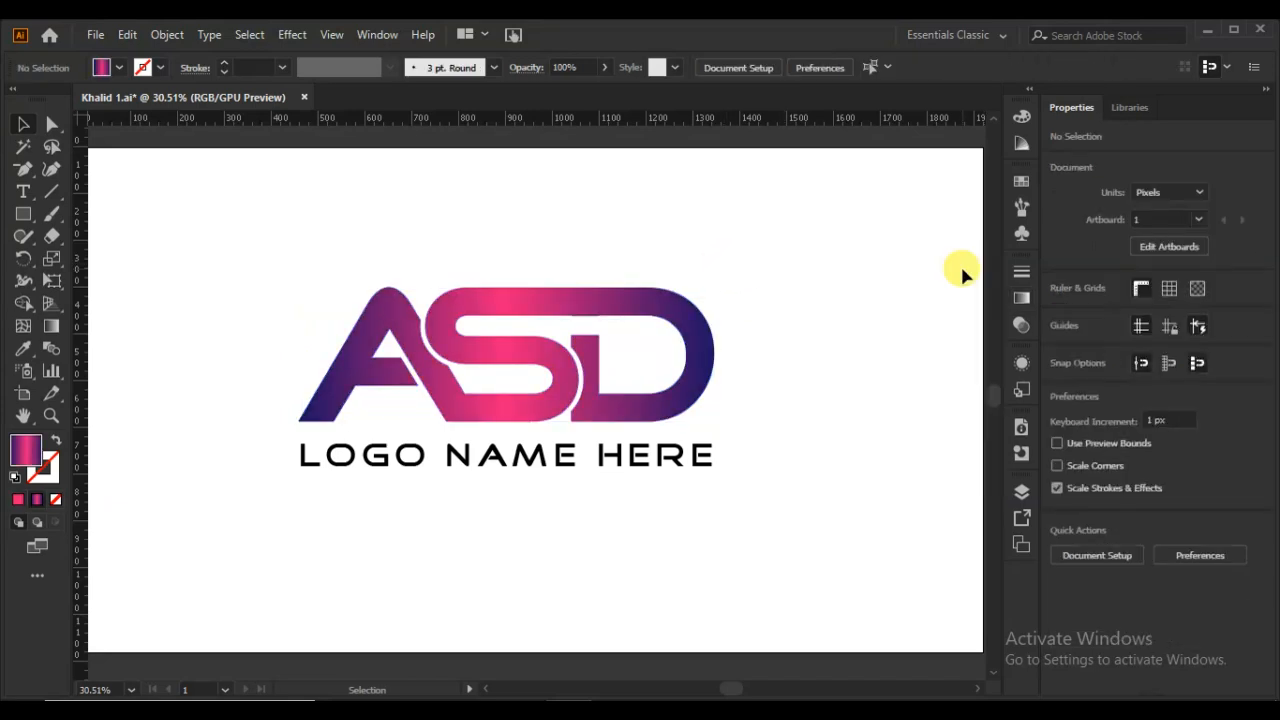
double_click(497, 462)
left_click(104, 66)
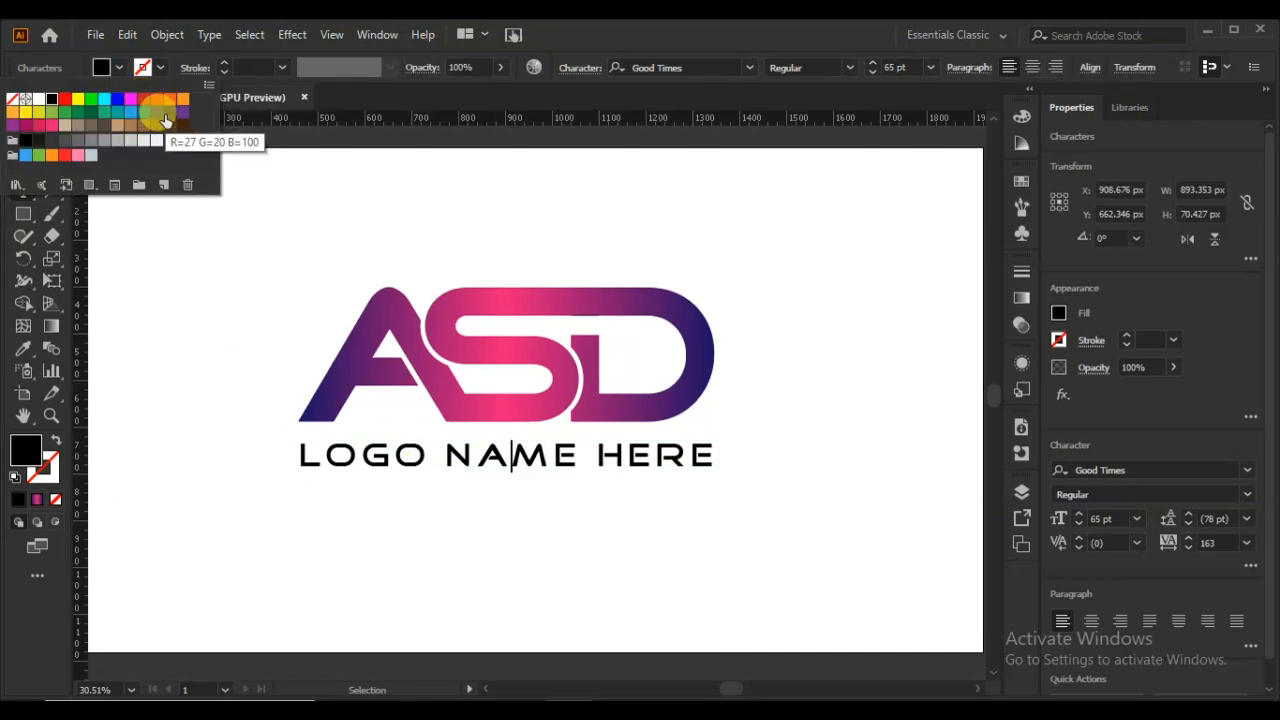
left_click(174, 122)
left_click(339, 450)
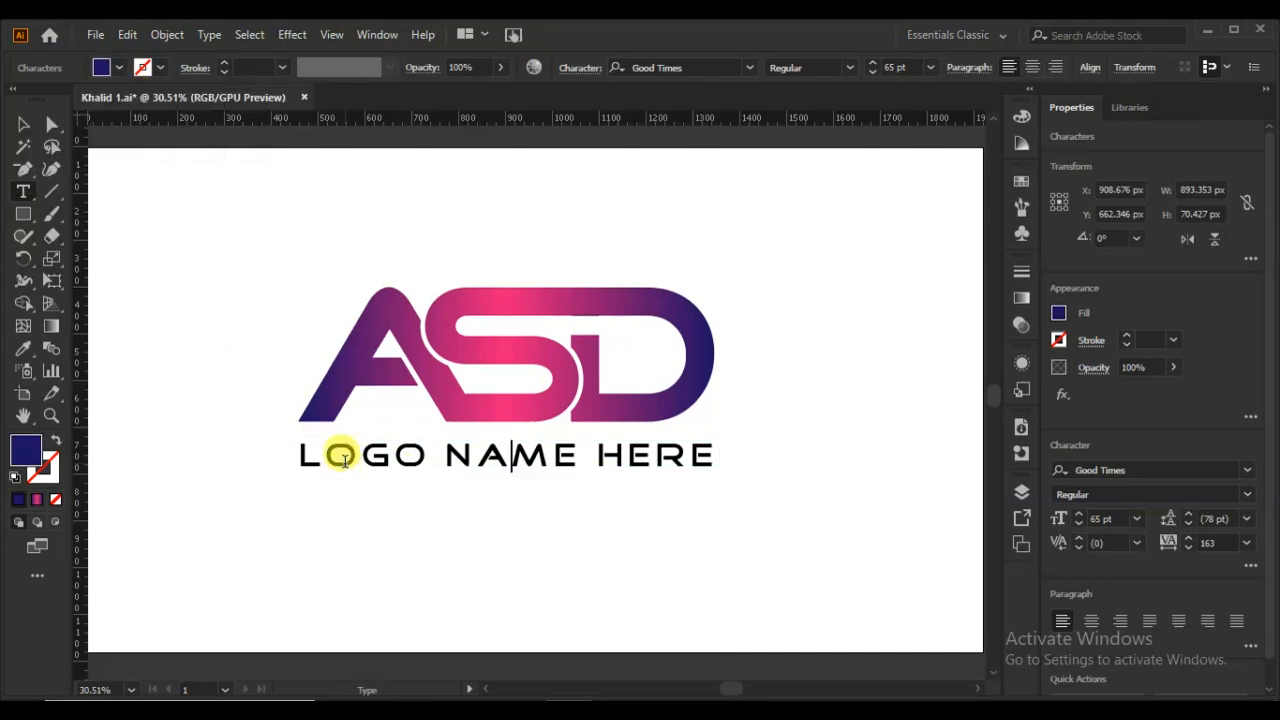
Fill the LOGO NAME HERE text with the dark blue swatch R=27 G=20 B=100
left_click(20, 124)
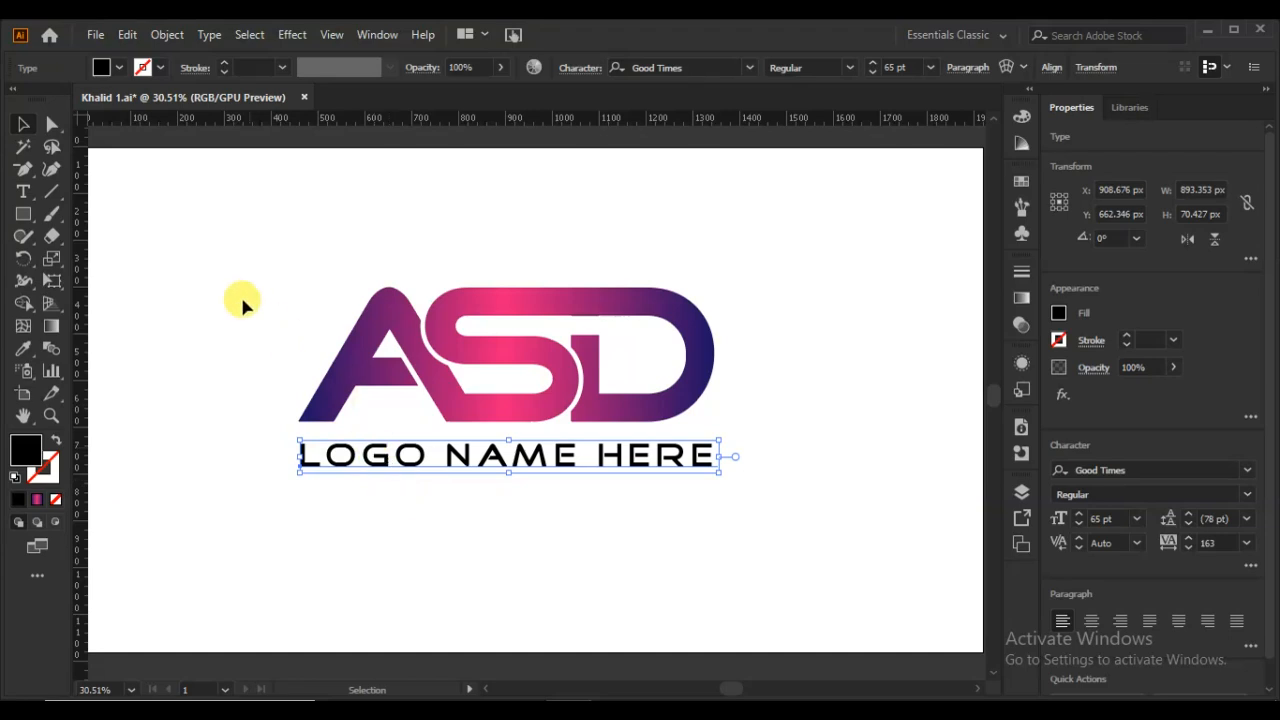
left_click(118, 68)
left_click(170, 112)
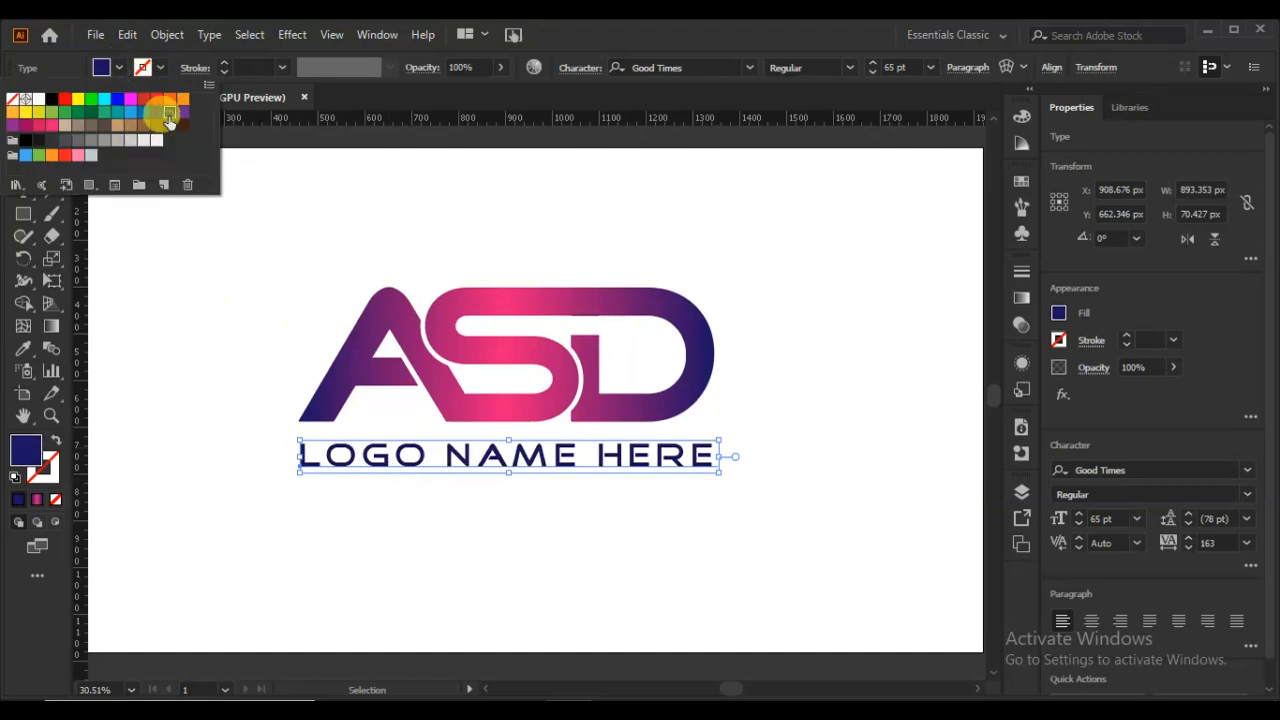
left_click(259, 348)
left_click(259, 348)
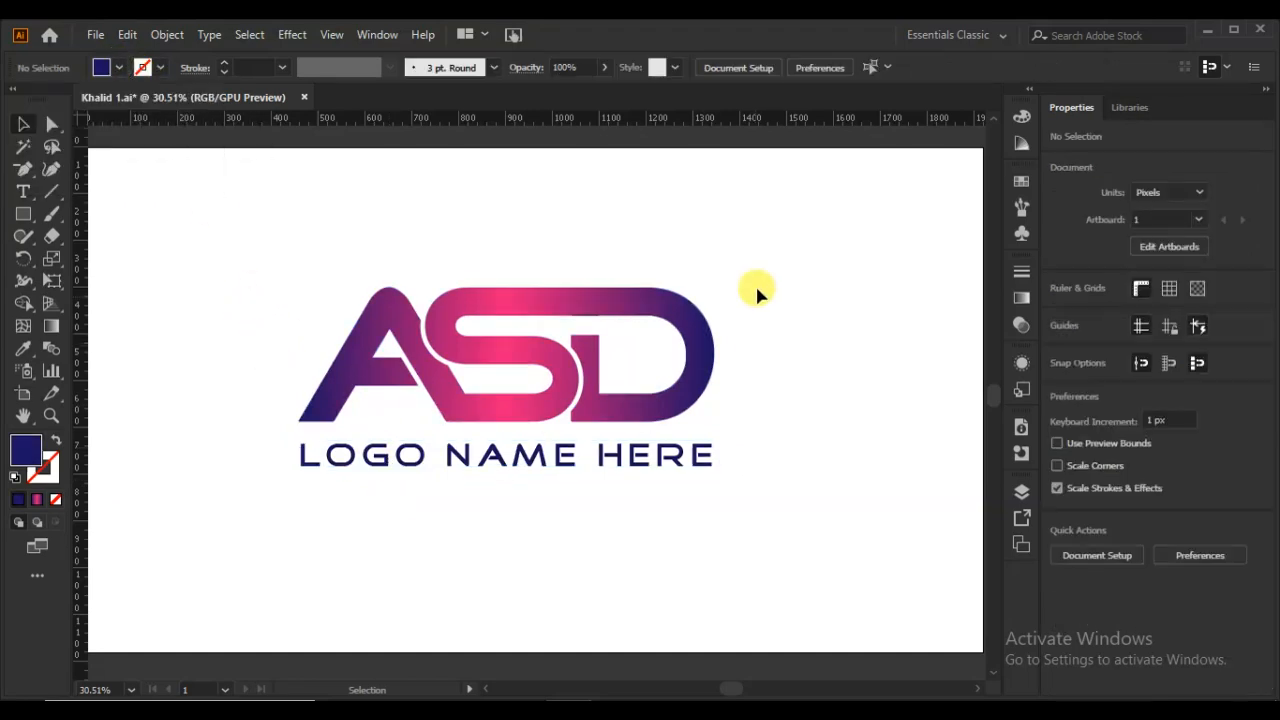
Scale the ASD letters and name text down together and move them to the middle of the artboard
left_click_drag(757, 283, 292, 530)
left_click_drag(432, 374, 466, 382)
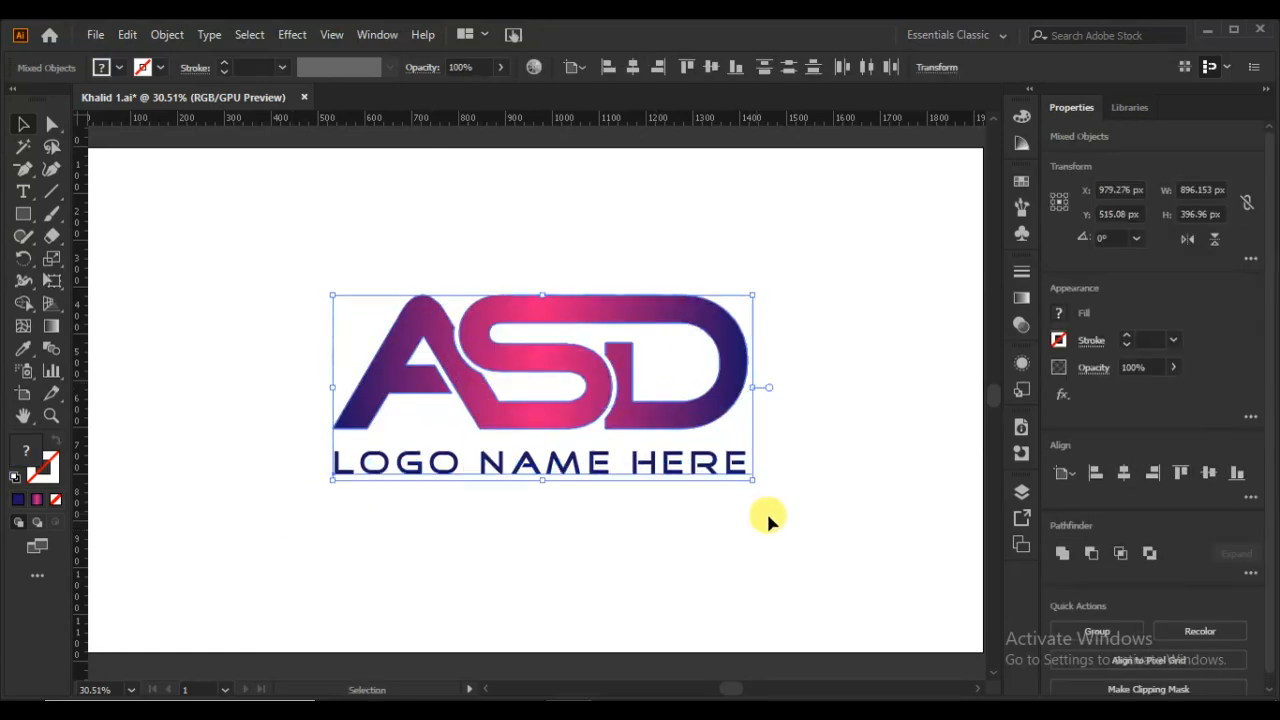
left_click_drag(745, 477, 630, 425)
left_click_drag(533, 368, 603, 403)
left_click(619, 485)
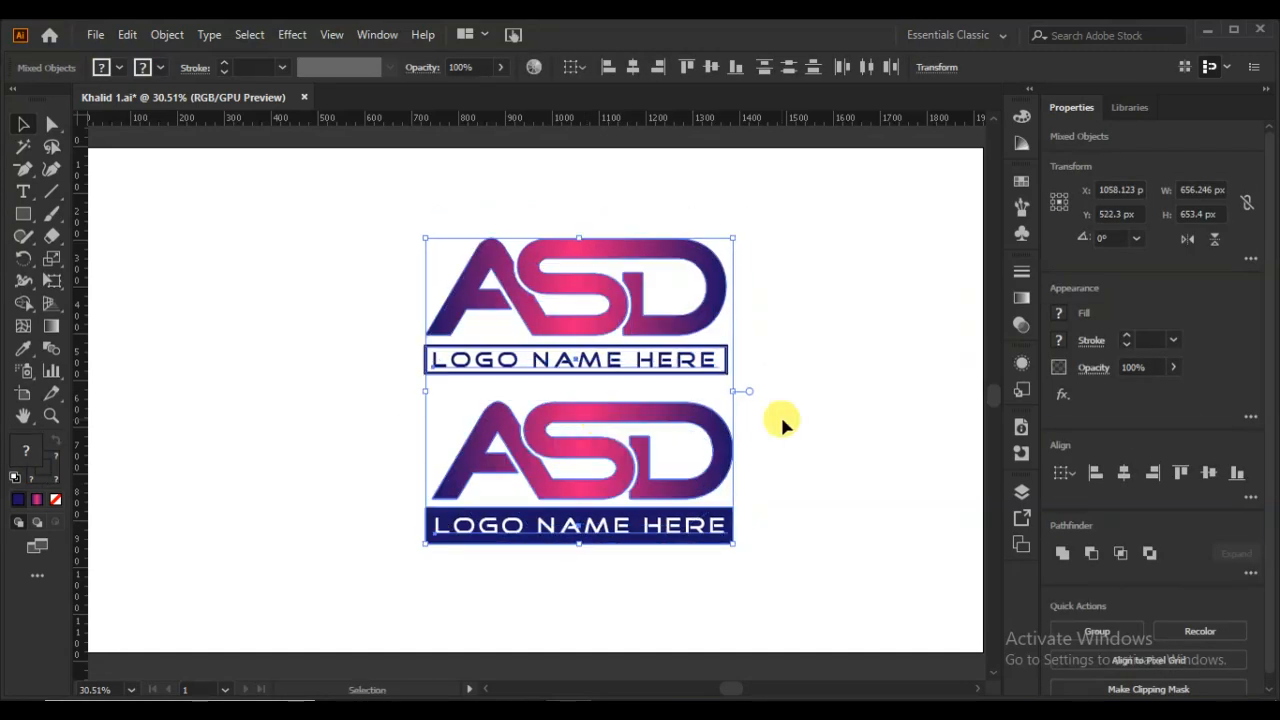
left_click(782, 420)
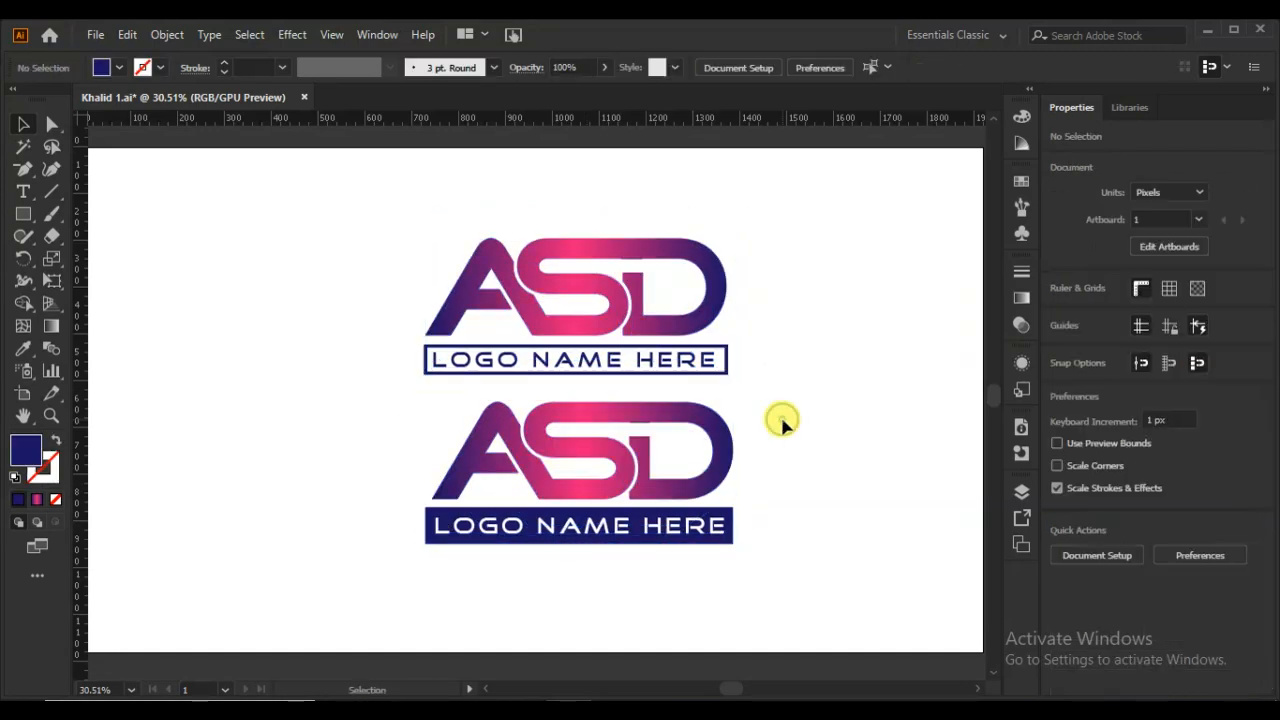